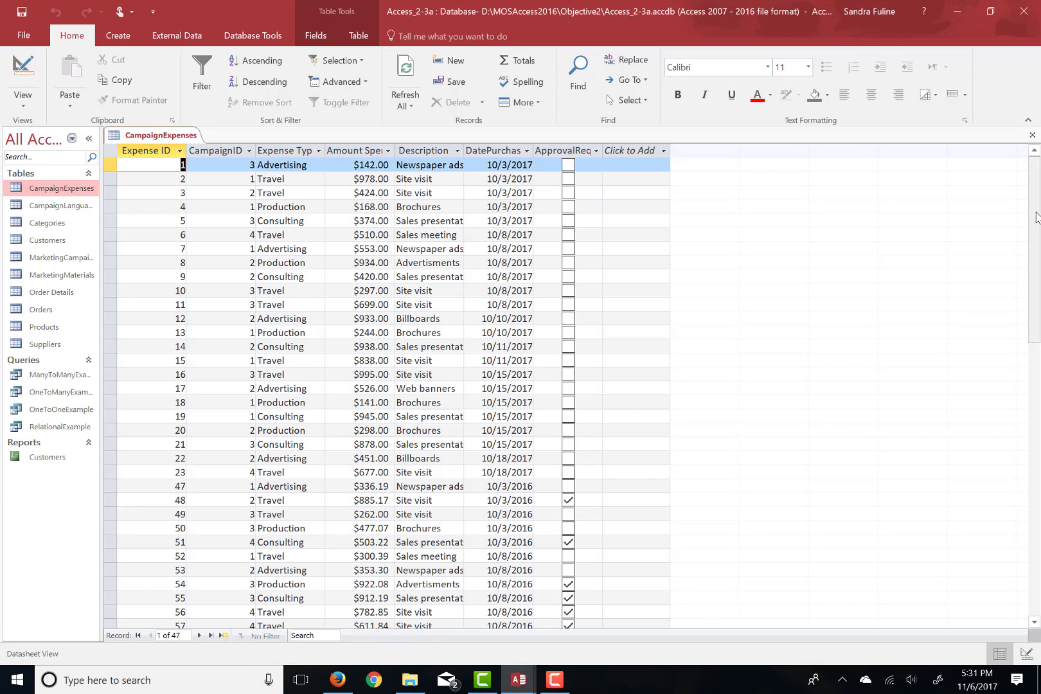
- Change the purchase date of the record with expense ID 70 in the CampaignExpenses table to 11/6/2017
{"action": "left_click_drag", "start_coordinate": [1038, 191], "coordinate": [1034, 371]}
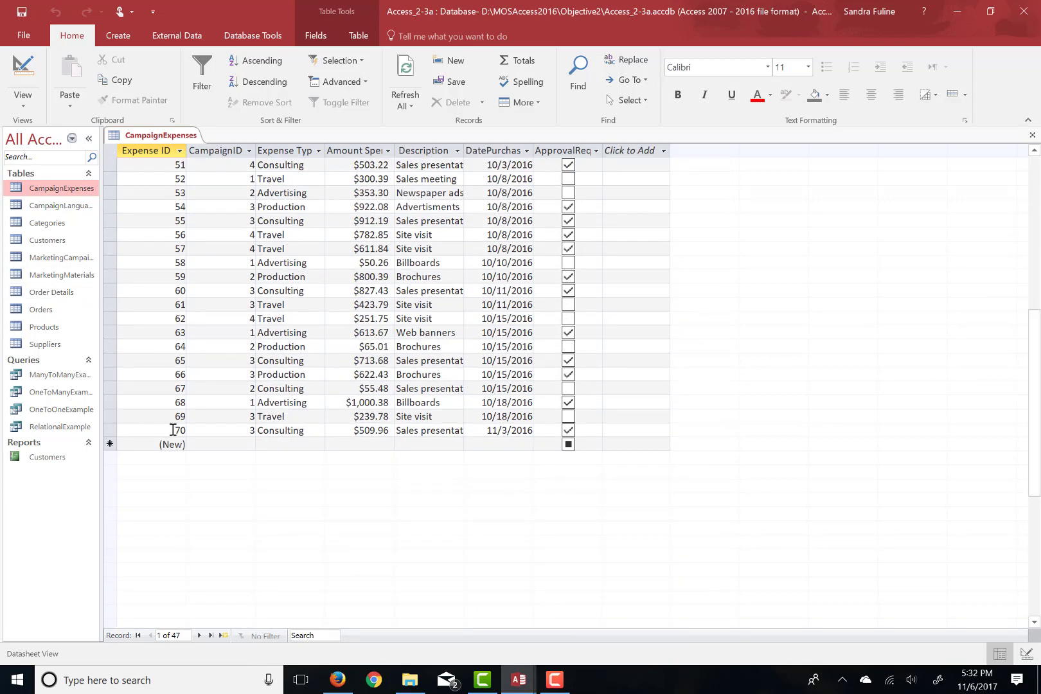
{"action": "left_click", "coordinate": [222, 430]}
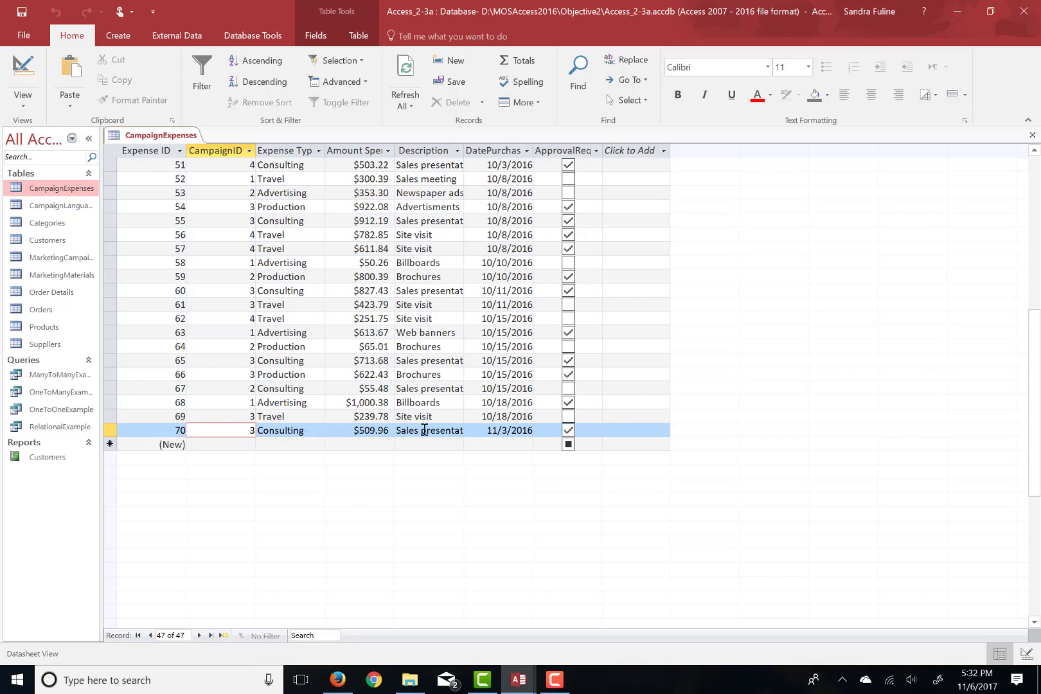
{"action": "left_click", "coordinate": [502, 431]}
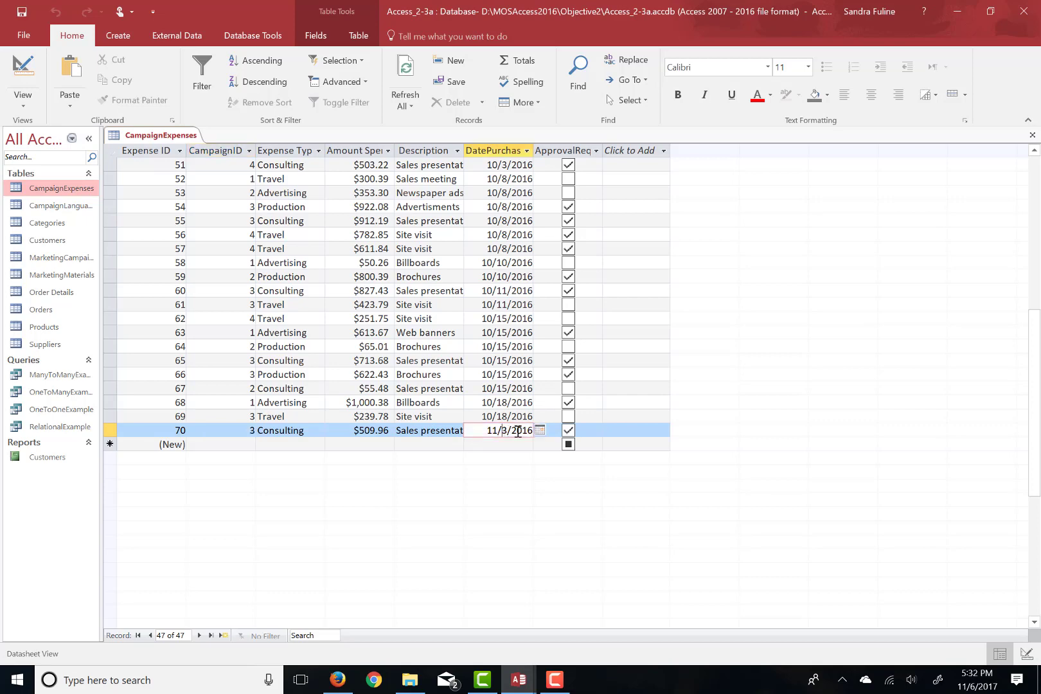
{"action": "key", "text": "BackSpace"}
{"action": "type", "text": "6"}
{"action": "key", "text": "BackSpace"}
{"action": "type", "text": "7"}
- Sort the CampaignExpenses records in ascending order by Description and filter Expense Type to show only Travel
{"action": "left_click", "coordinate": [417, 150]}
{"action": "left_click", "coordinate": [252, 65]}
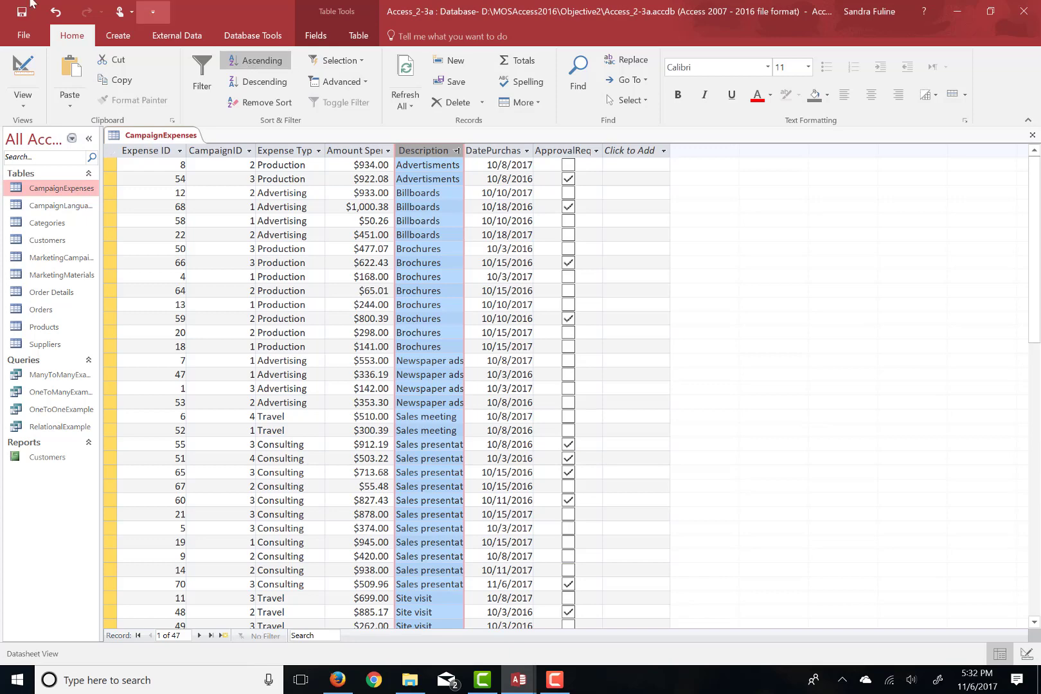
{"action": "left_click", "coordinate": [318, 150]}
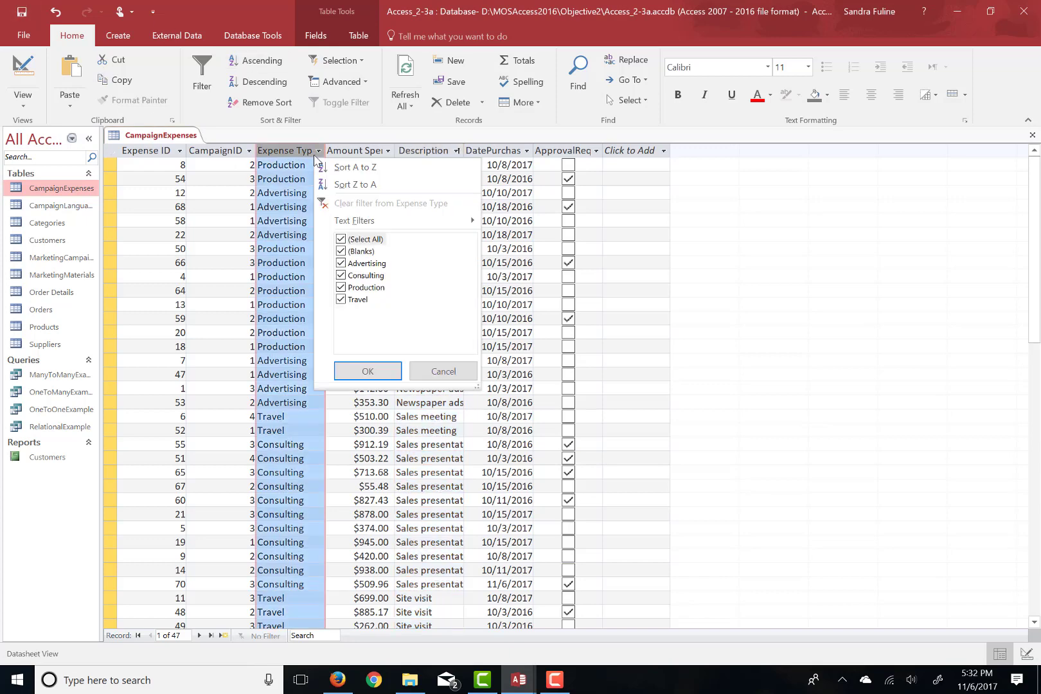
{"action": "left_click", "coordinate": [341, 240]}
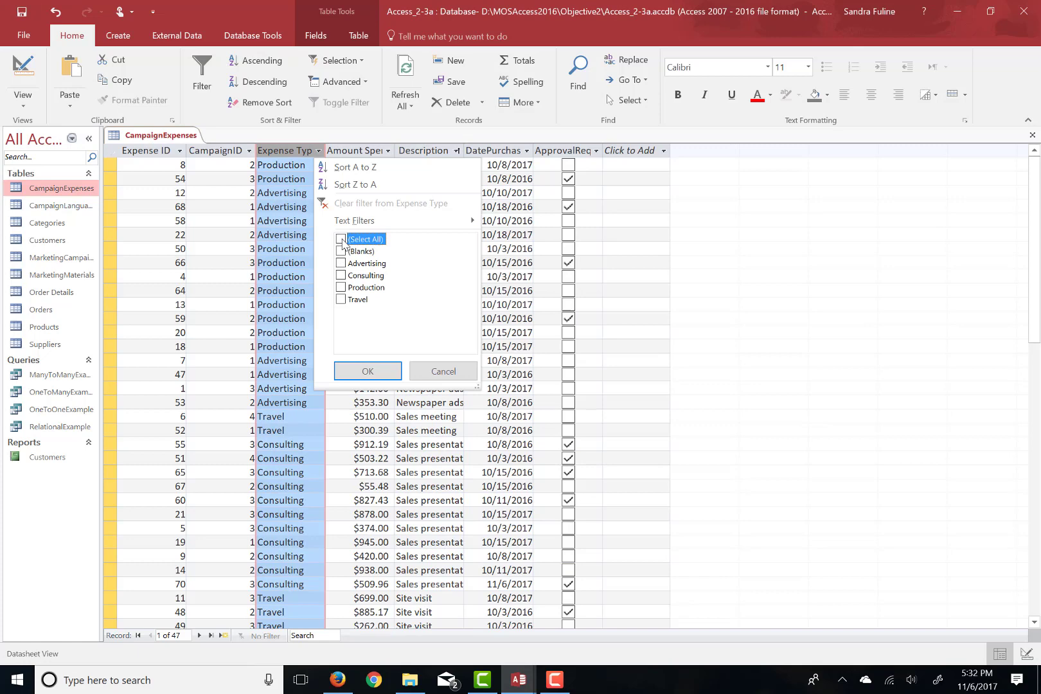
{"action": "left_click", "coordinate": [342, 299]}
{"action": "left_click", "coordinate": [367, 371]}
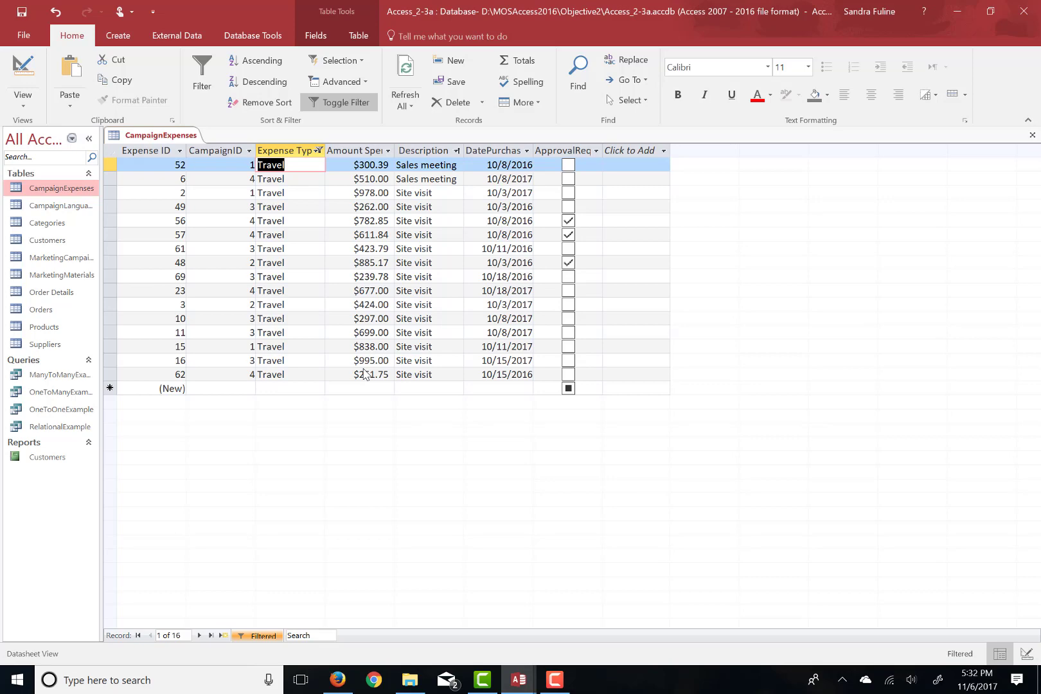
- Add the AmountSpent field to the table's advanced filter with the criterion >800
{"action": "left_click", "coordinate": [337, 83]}
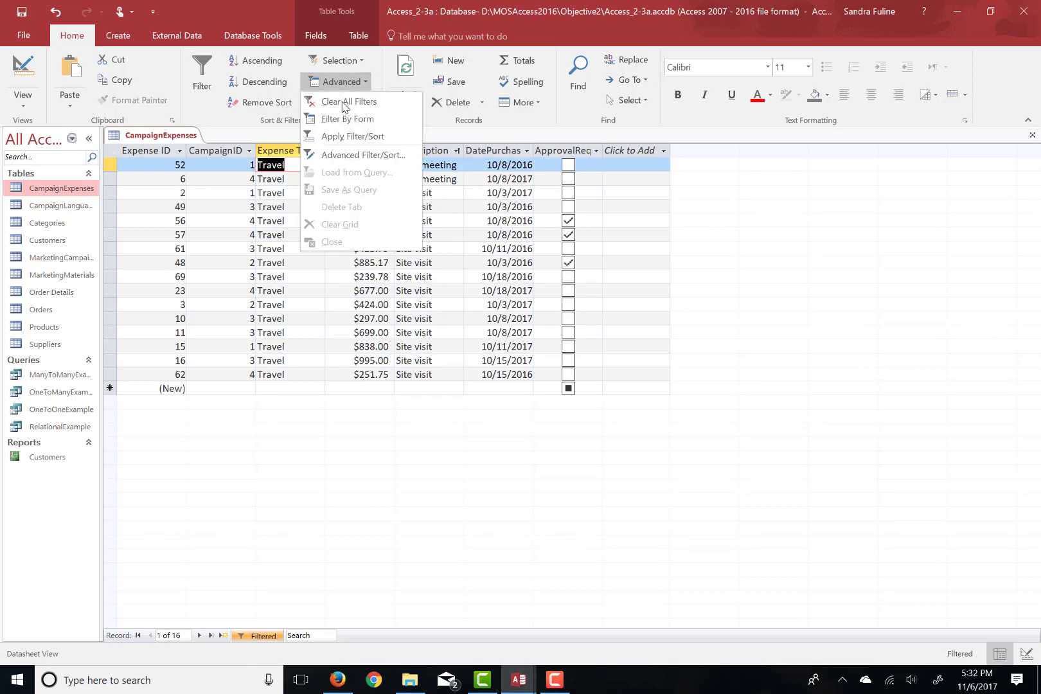
{"action": "left_click", "coordinate": [363, 156]}
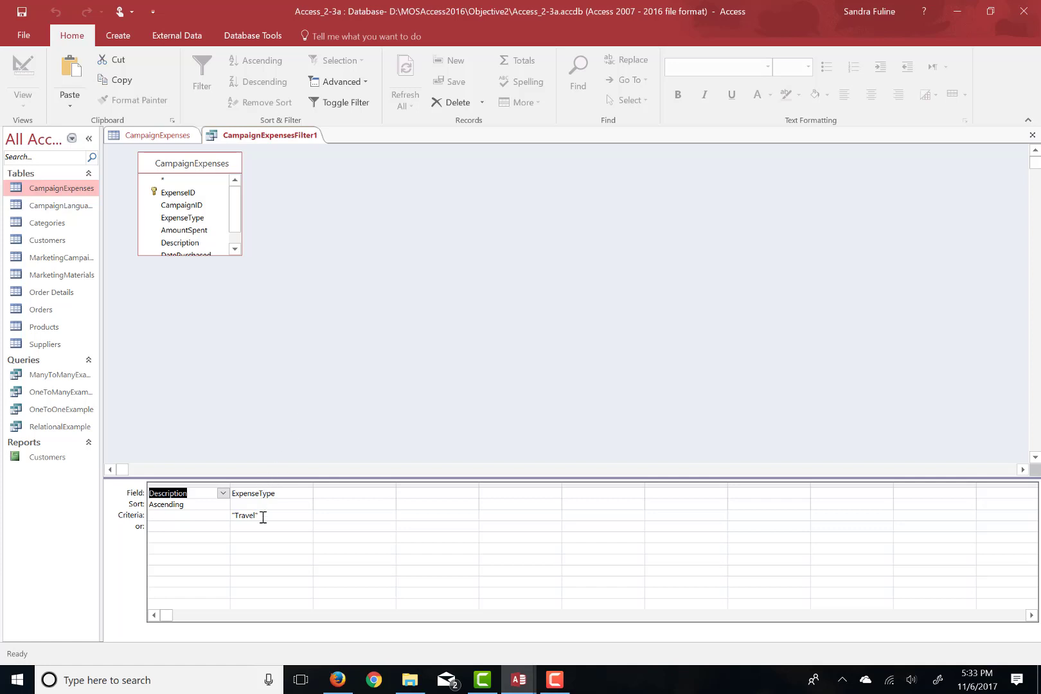
{"action": "double_click", "coordinate": [196, 235]}
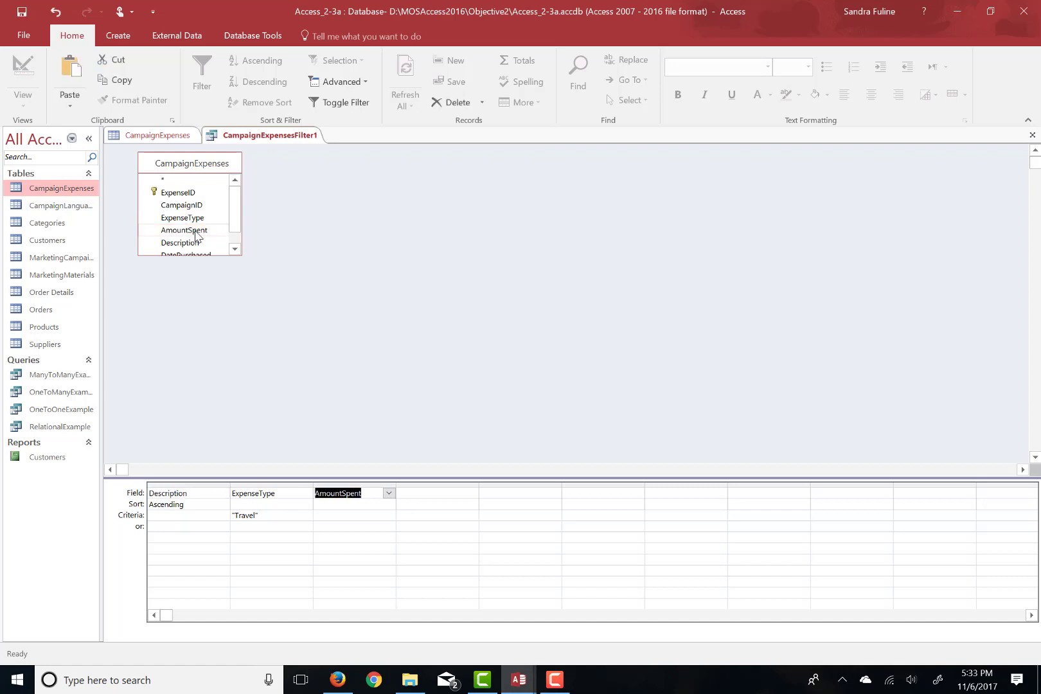
{"action": "left_click", "coordinate": [325, 516]}
{"action": "type", "text": ">800"}
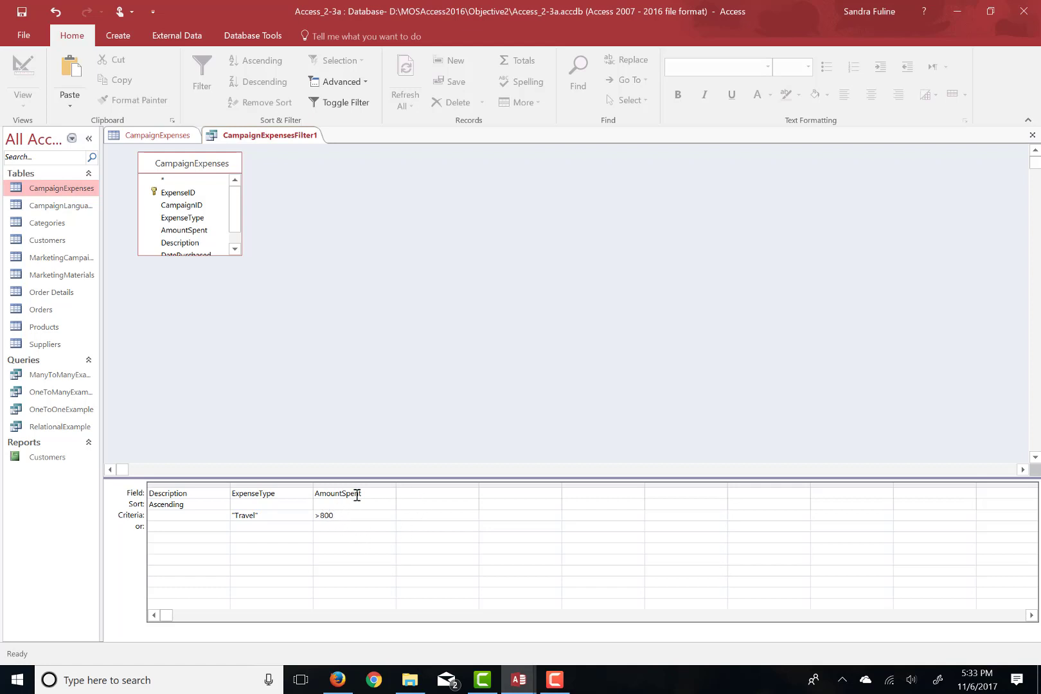
- Save the advanced filter as a query named MajorTravelExpenses and open that query
{"action": "right_click", "coordinate": [243, 137]}
{"action": "left_click", "coordinate": [260, 151]}
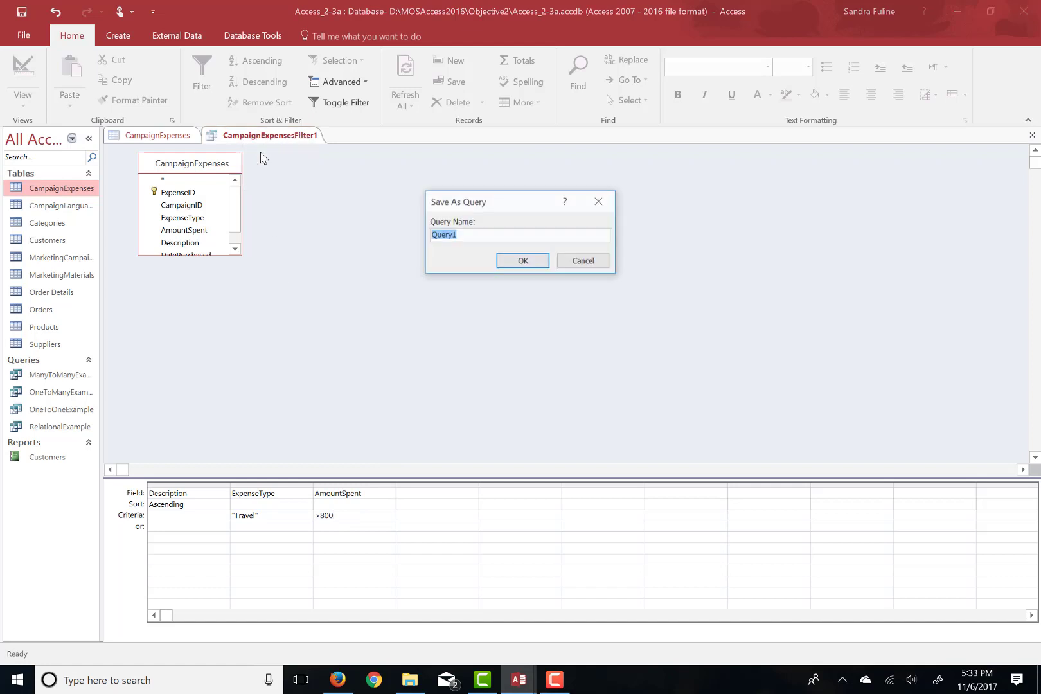
{"action": "key", "text": "BackSpace"}
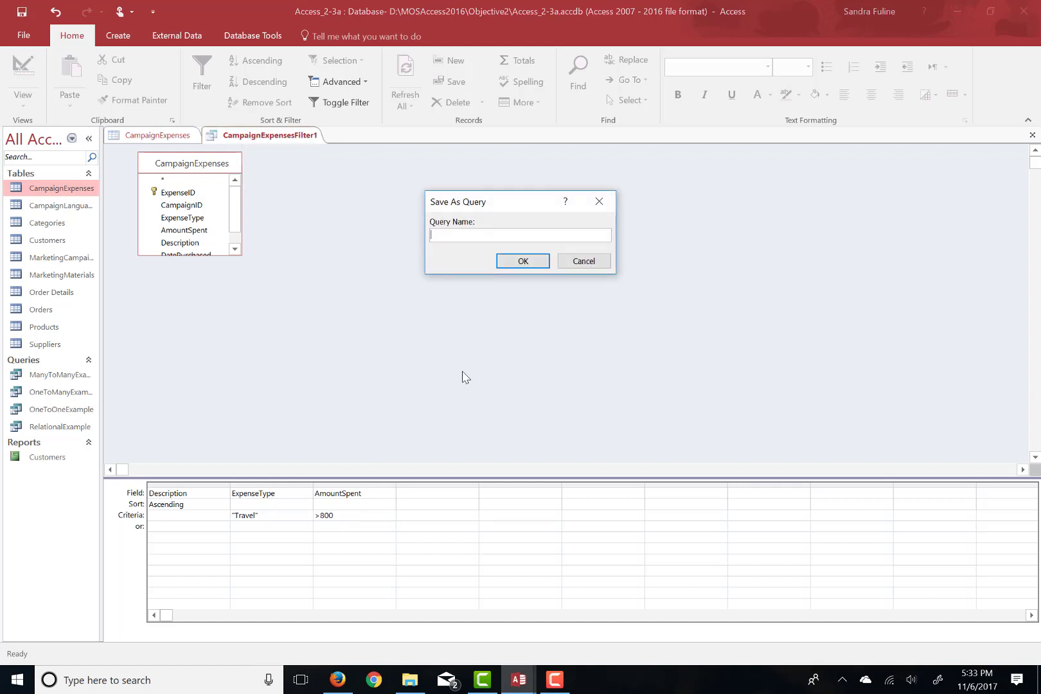
{"action": "type", "text": "MajorTravelExpenses"}
{"action": "key", "text": "Return"}
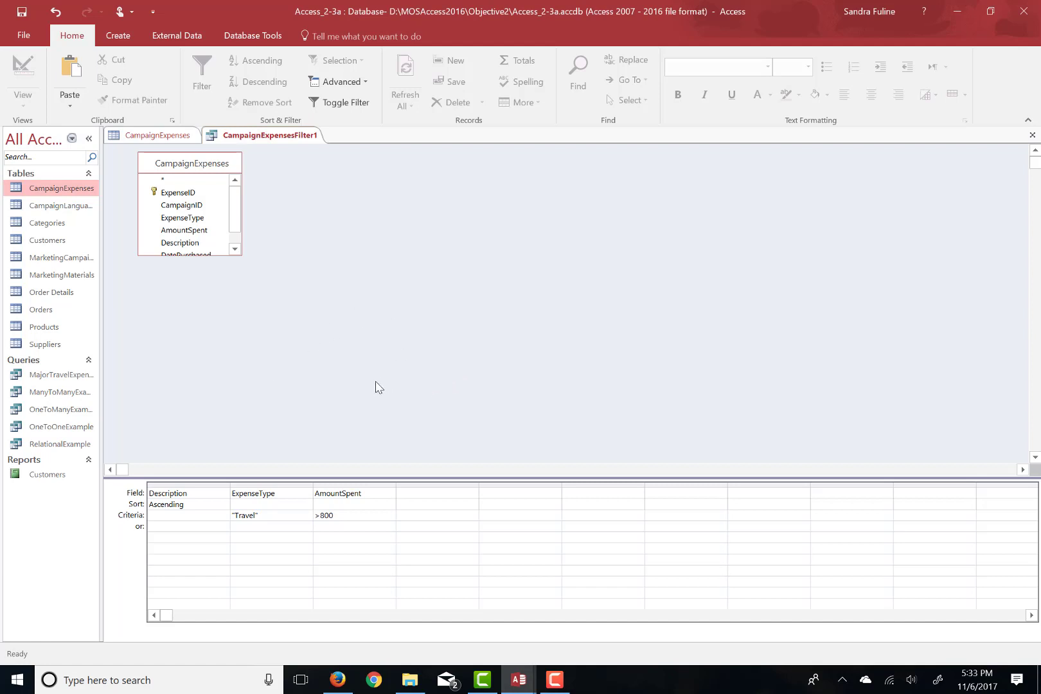
{"action": "double_click", "coordinate": [69, 377]}
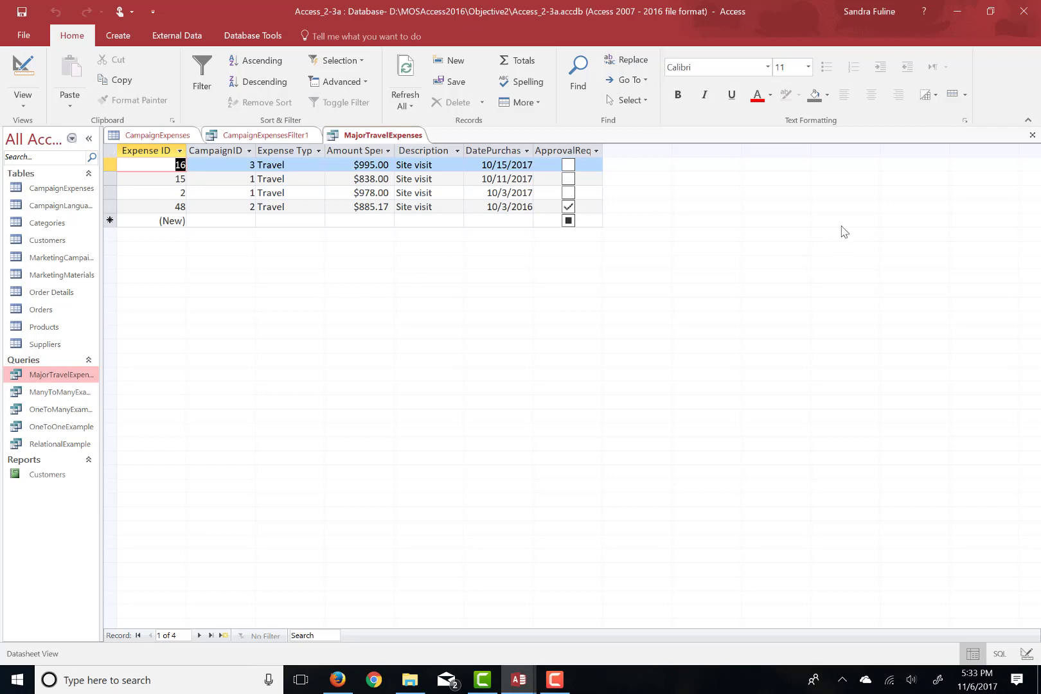
- Close the query, the filter design and the CampaignExpenses table, saving the table's design changes
{"action": "left_click", "coordinate": [1032, 136]}
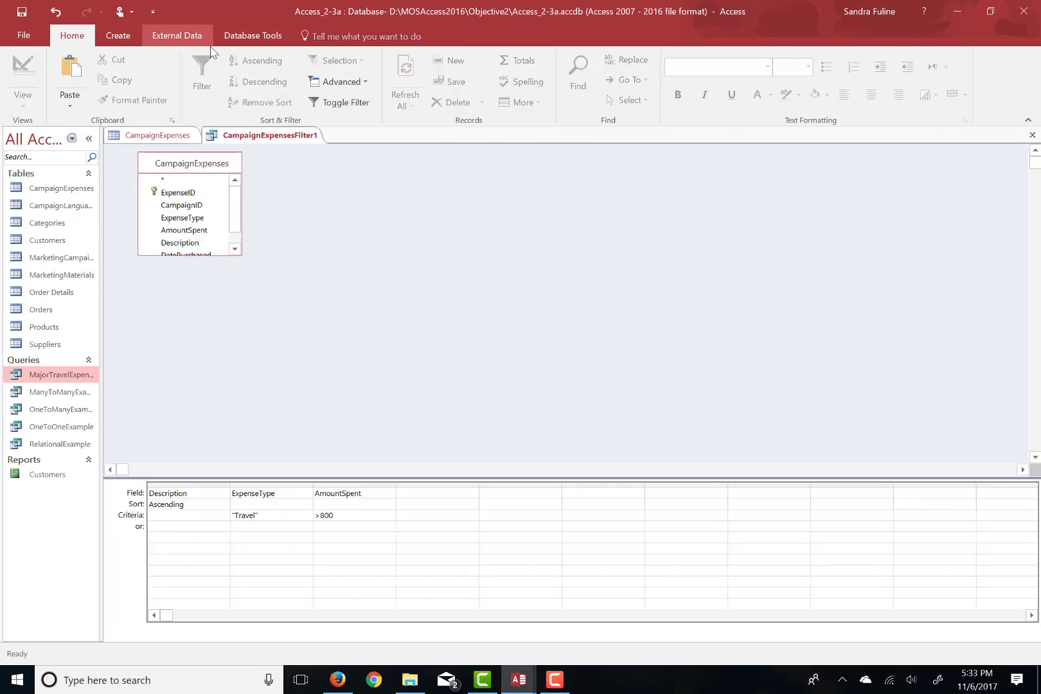
{"action": "left_click", "coordinate": [1032, 135]}
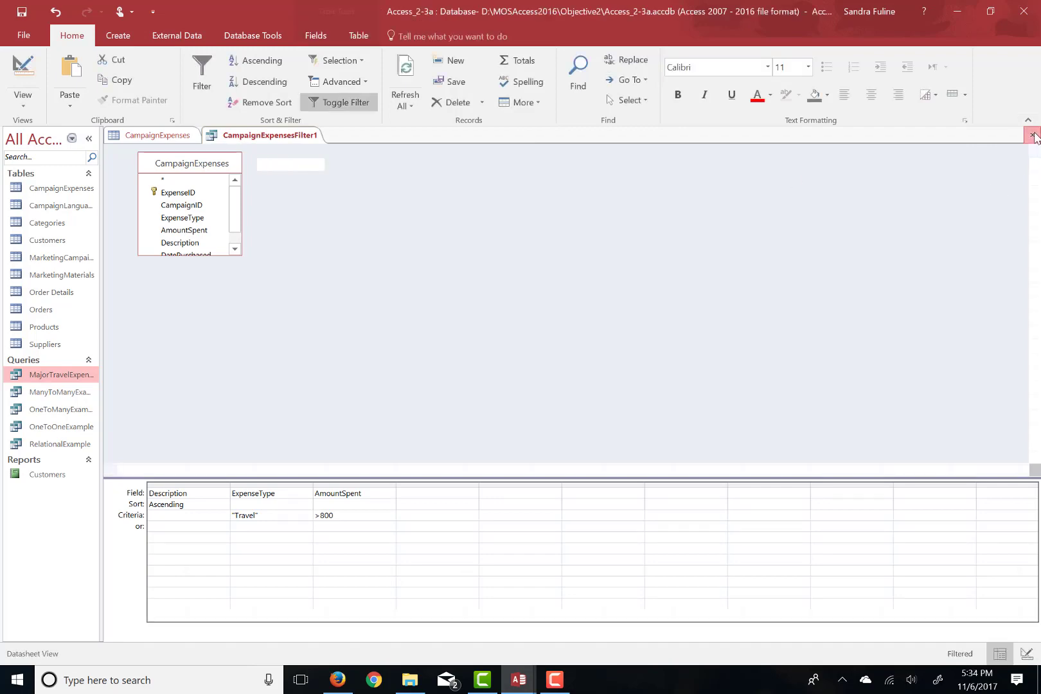
{"action": "left_click", "coordinate": [1032, 135]}
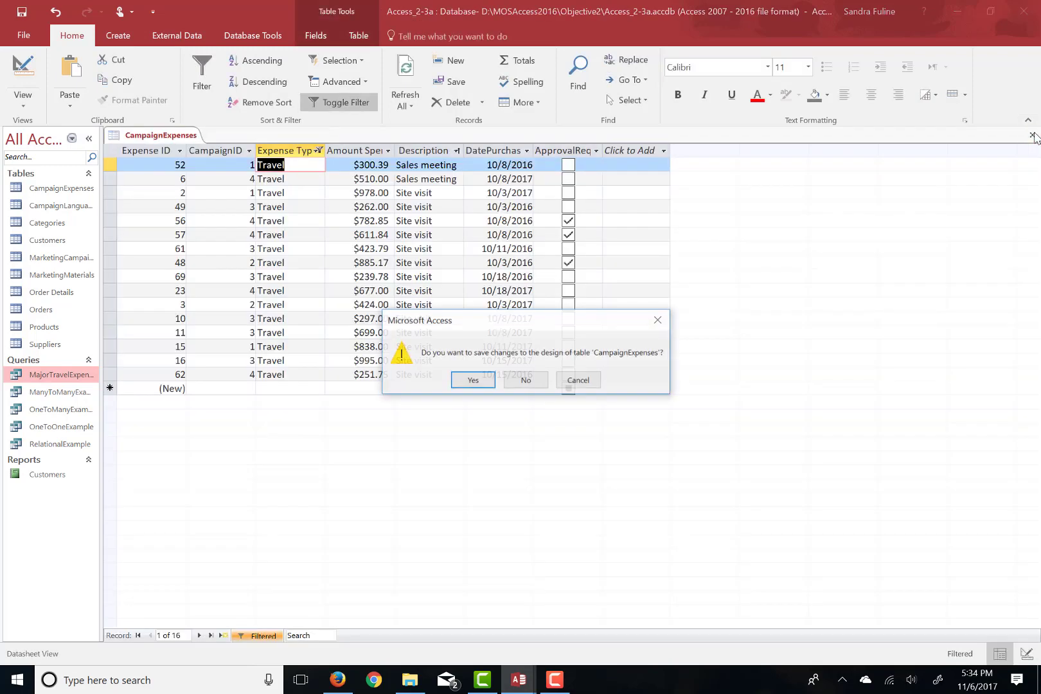
{"action": "left_click", "coordinate": [473, 380]}
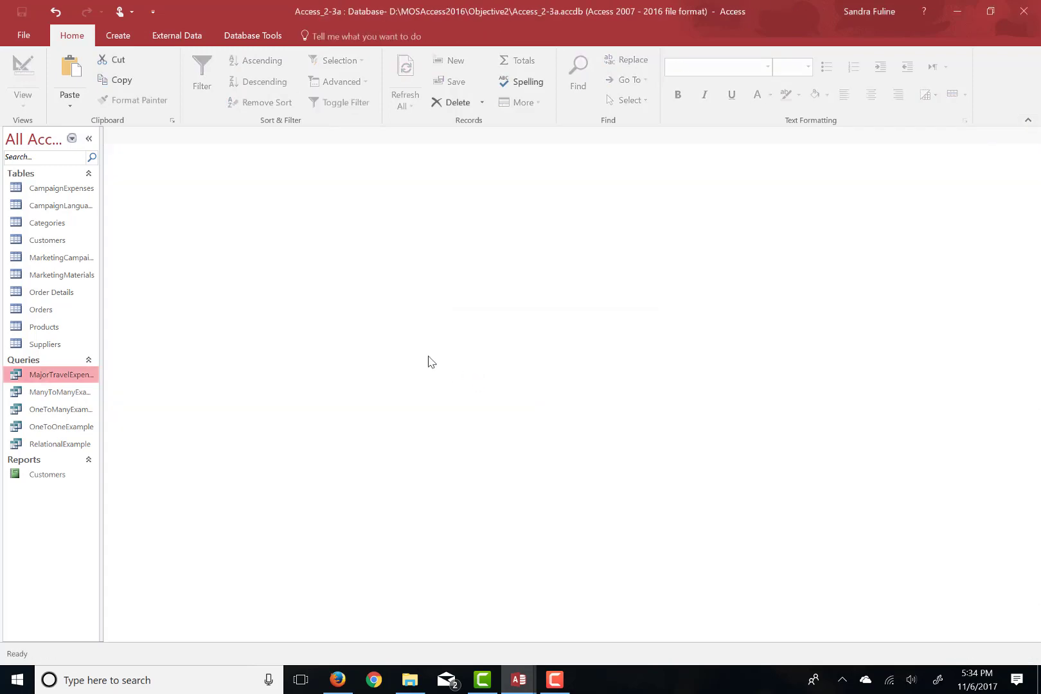
- Start getting external data from another Access database
{"action": "left_click", "coordinate": [178, 39]}
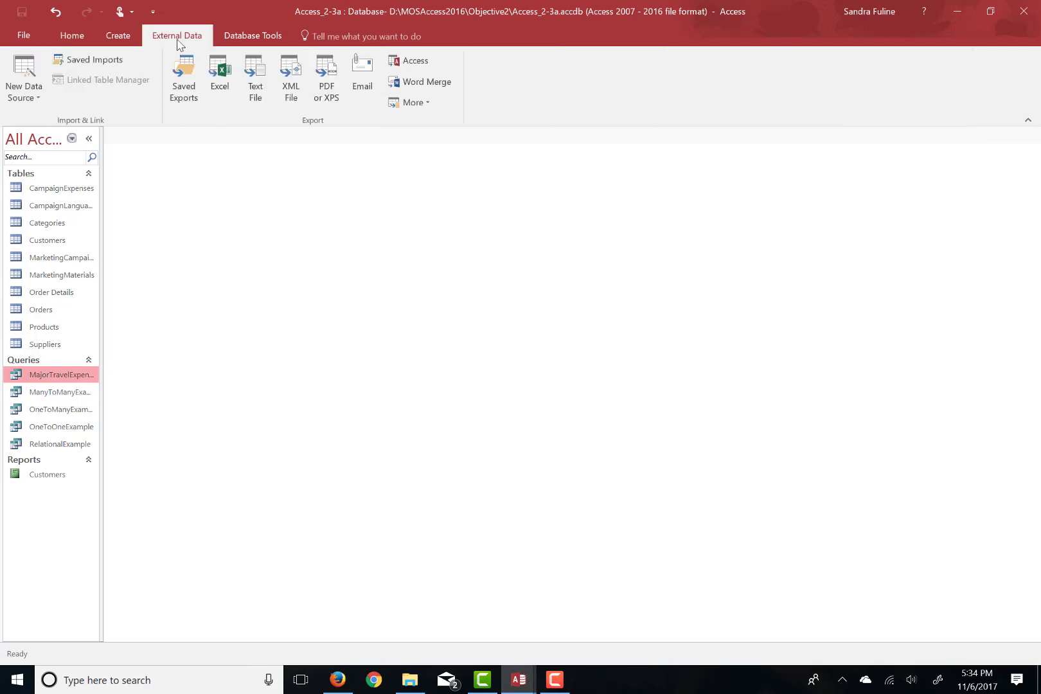
{"action": "left_click", "coordinate": [18, 99]}
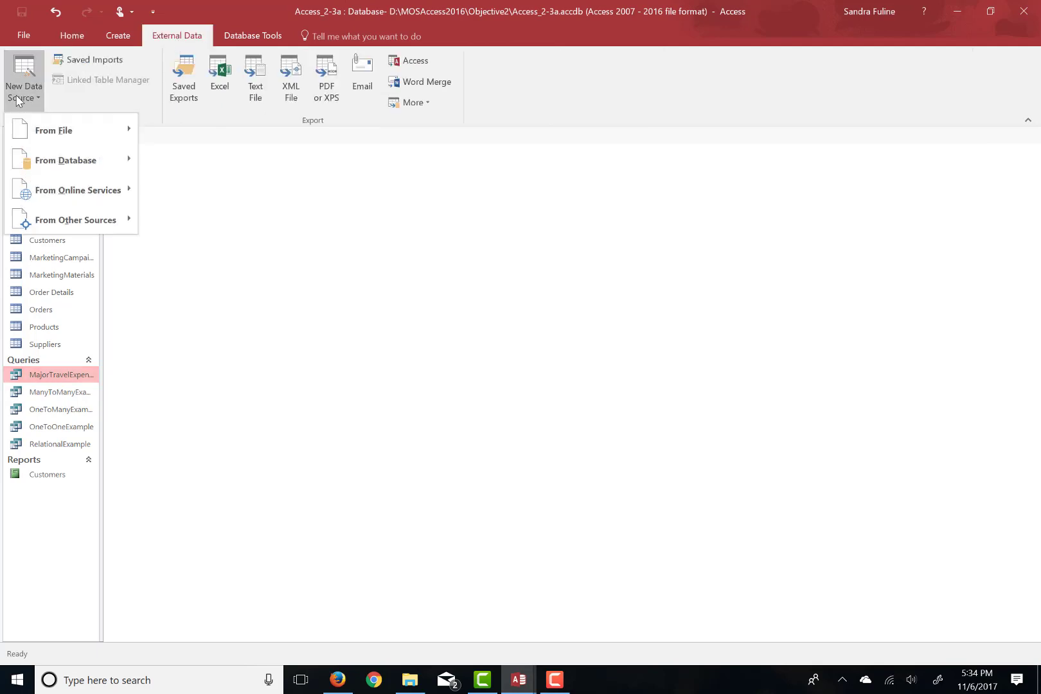
{"action": "mouse_move", "coordinate": [42, 130]}
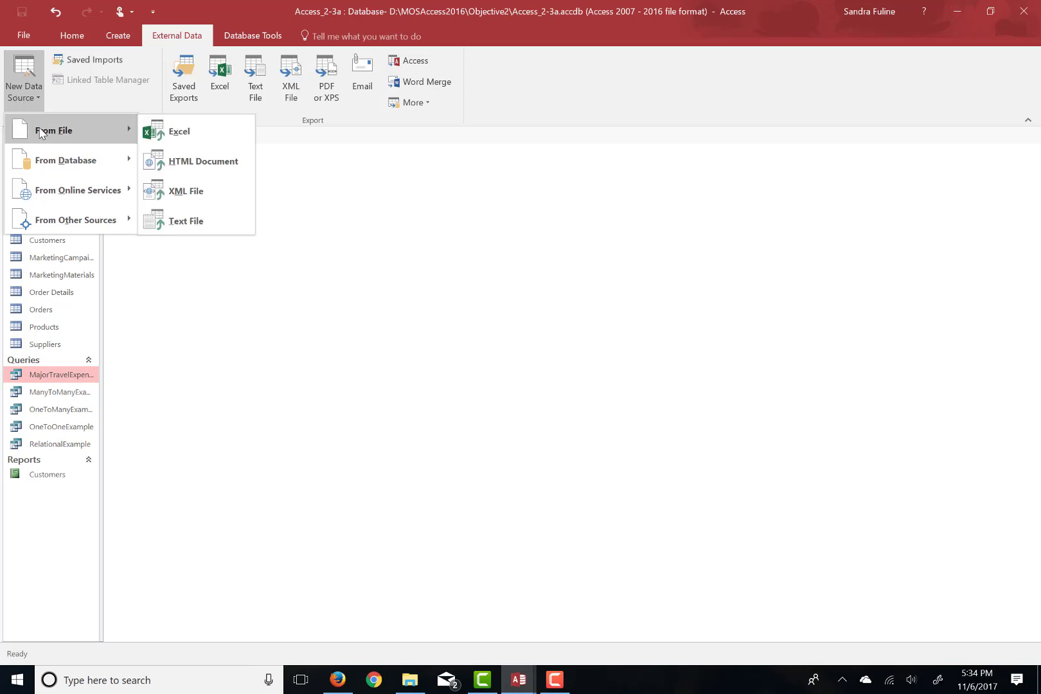
{"action": "mouse_move", "coordinate": [122, 161]}
{"action": "left_click", "coordinate": [177, 160]}
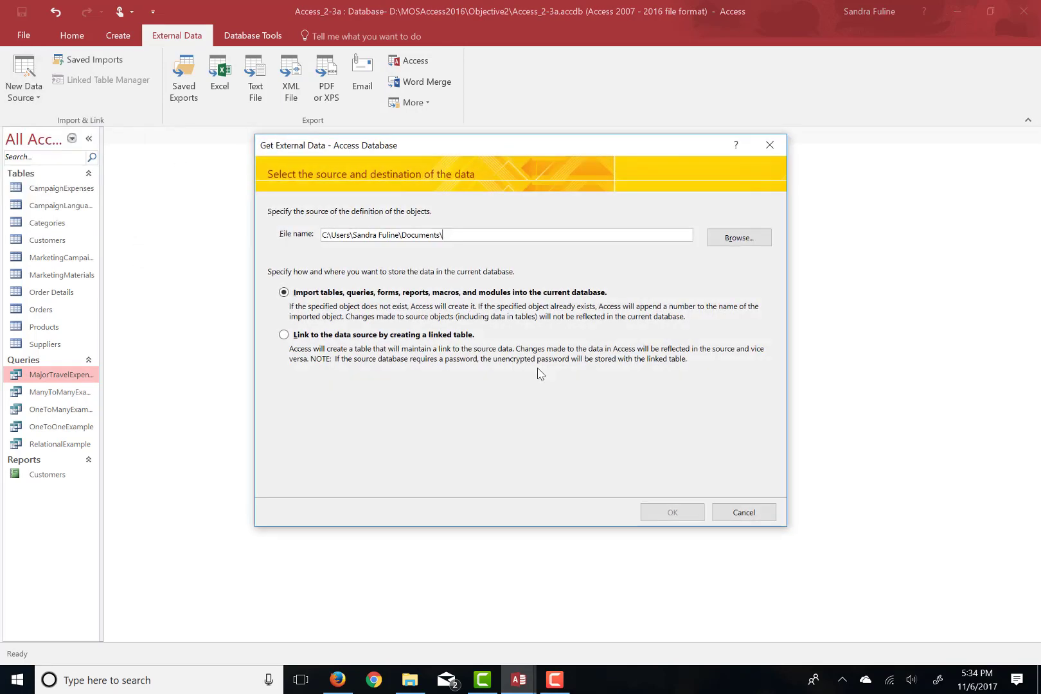
- Browse for the source database in the MOSAccess2016\Objective2 folder on the MAIN FLASH (D:) drive
{"action": "left_click", "coordinate": [745, 239]}
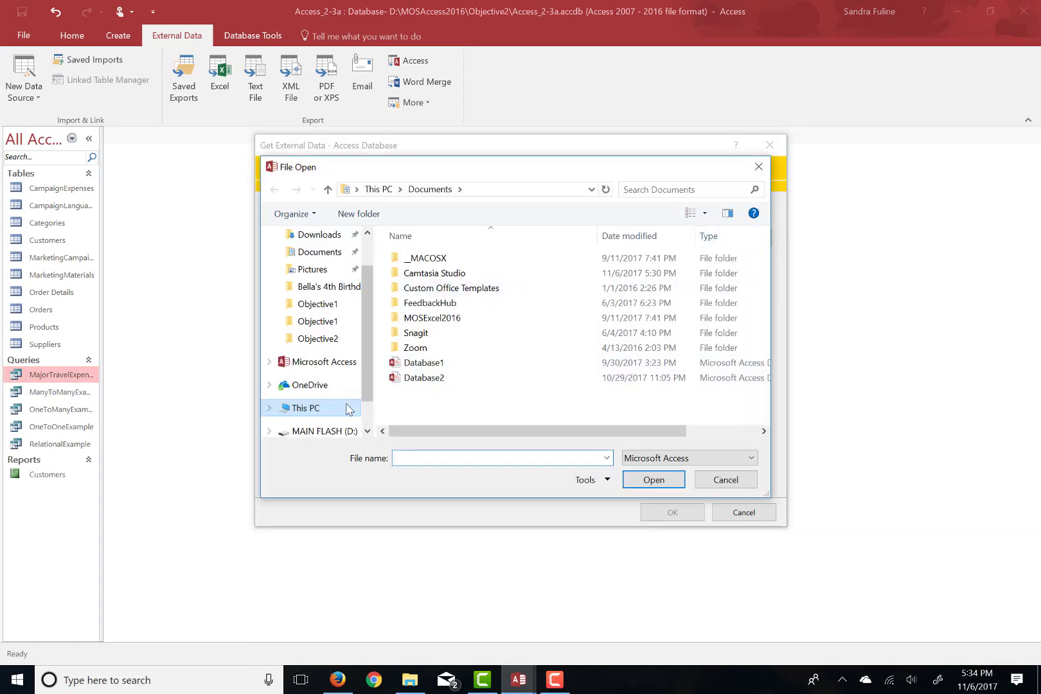
{"action": "scroll", "coordinate": [331, 439], "scroll_direction": "down", "scroll_amount": 1}
{"action": "left_click", "coordinate": [327, 413]}
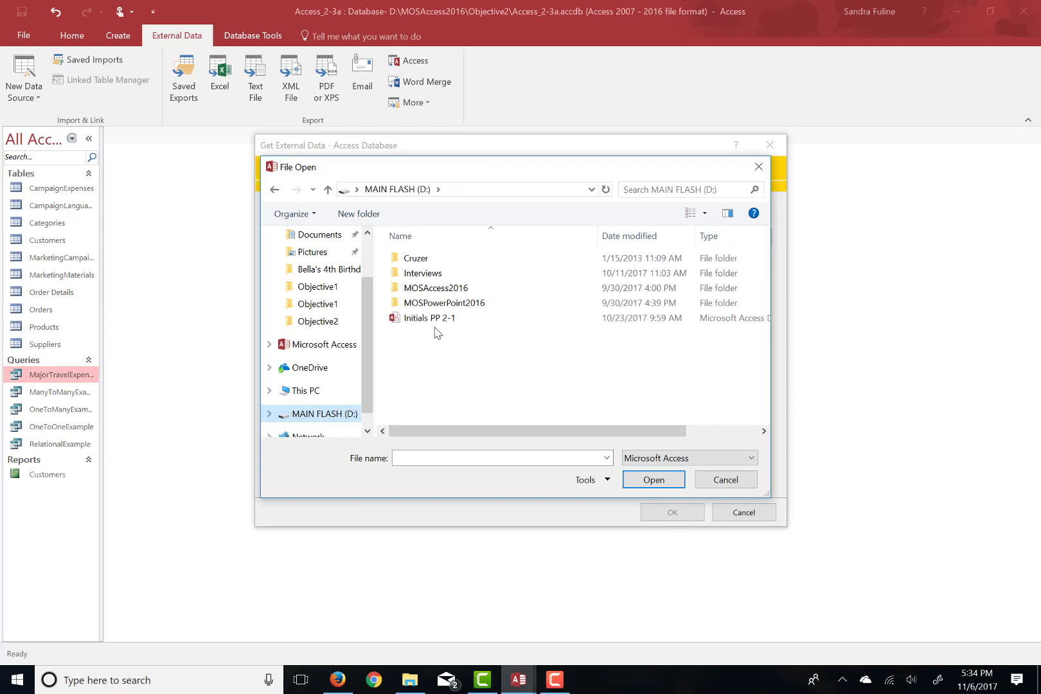
{"action": "double_click", "coordinate": [432, 287]}
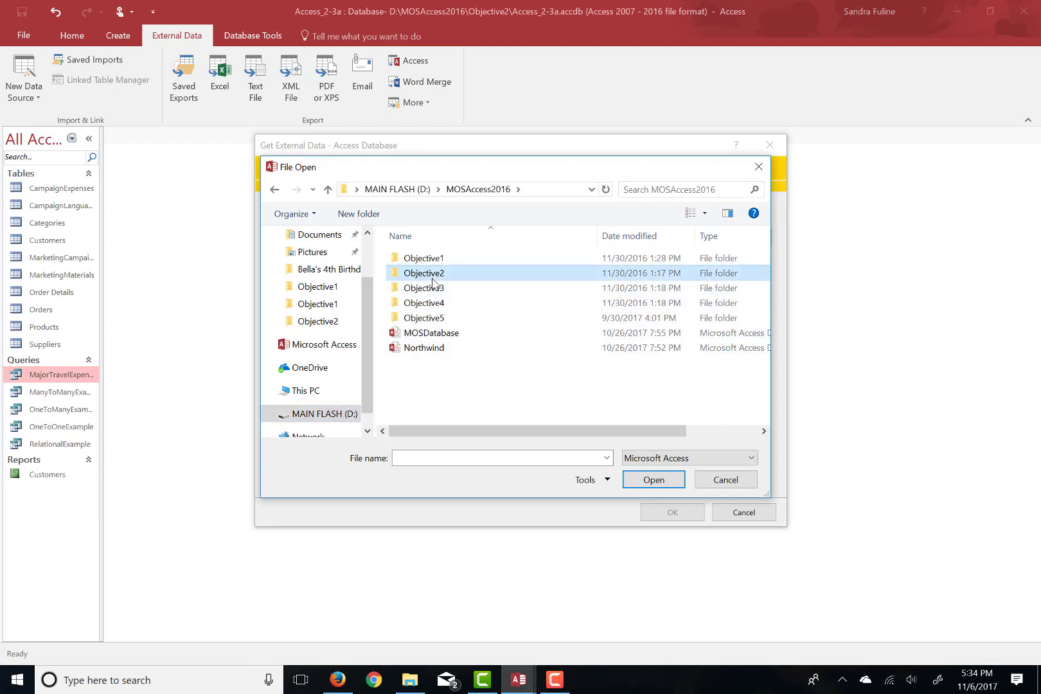
{"action": "double_click", "coordinate": [432, 273]}
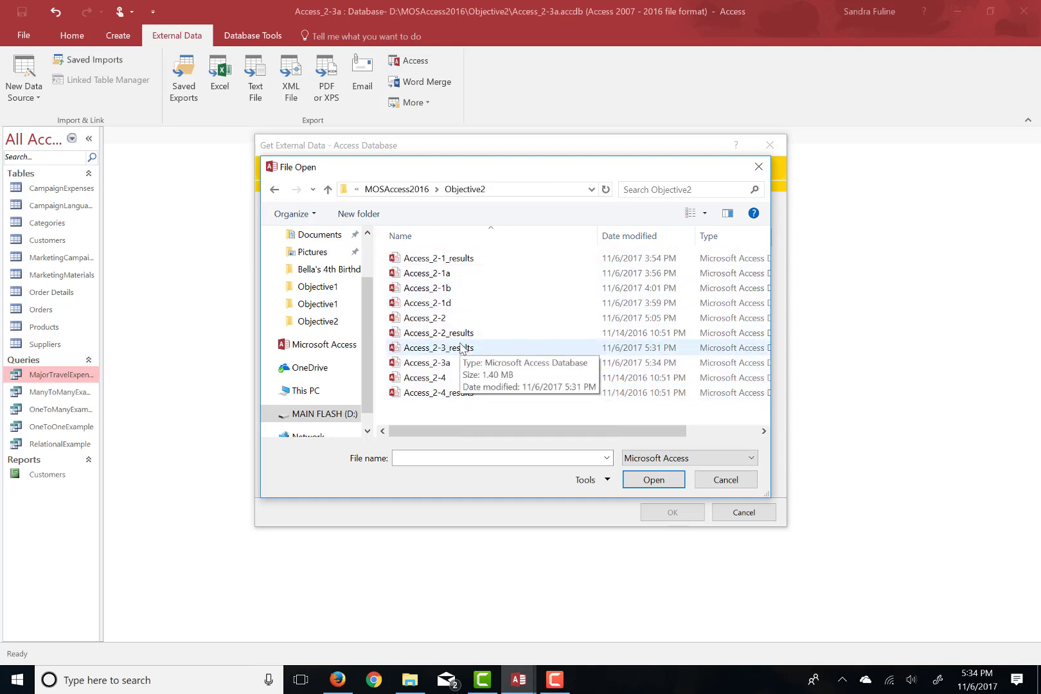
- Switch to the Access_2-3_results database window, open its CampaignExpenses table and examine the records down to the end
{"action": "left_click", "coordinate": [518, 685]}
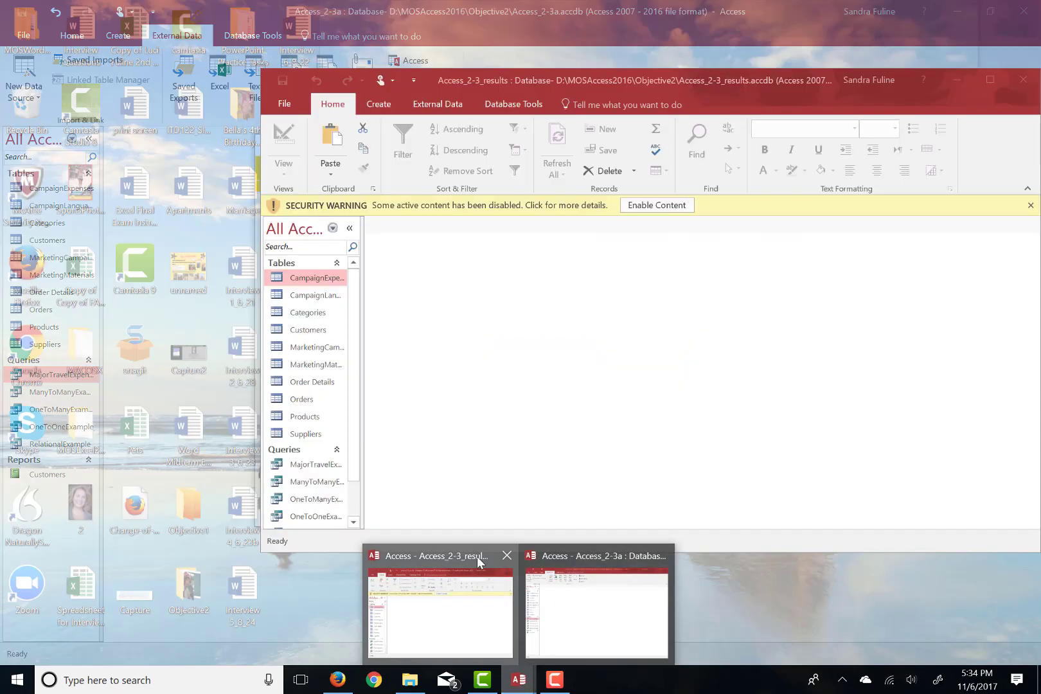
{"action": "left_click", "coordinate": [477, 556]}
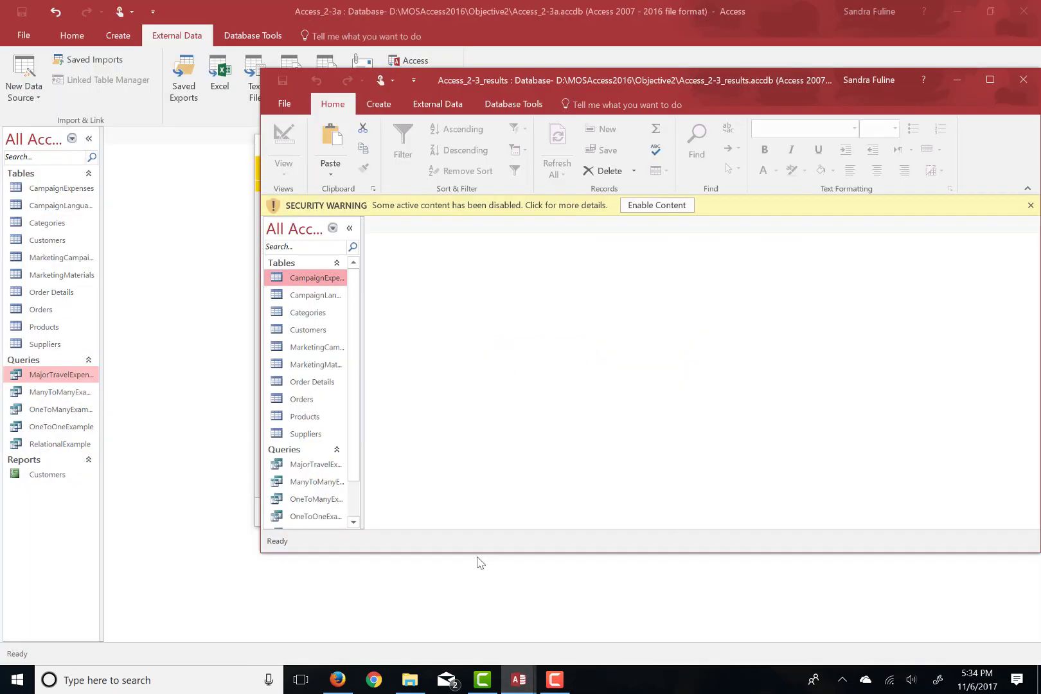
{"action": "double_click", "coordinate": [316, 278]}
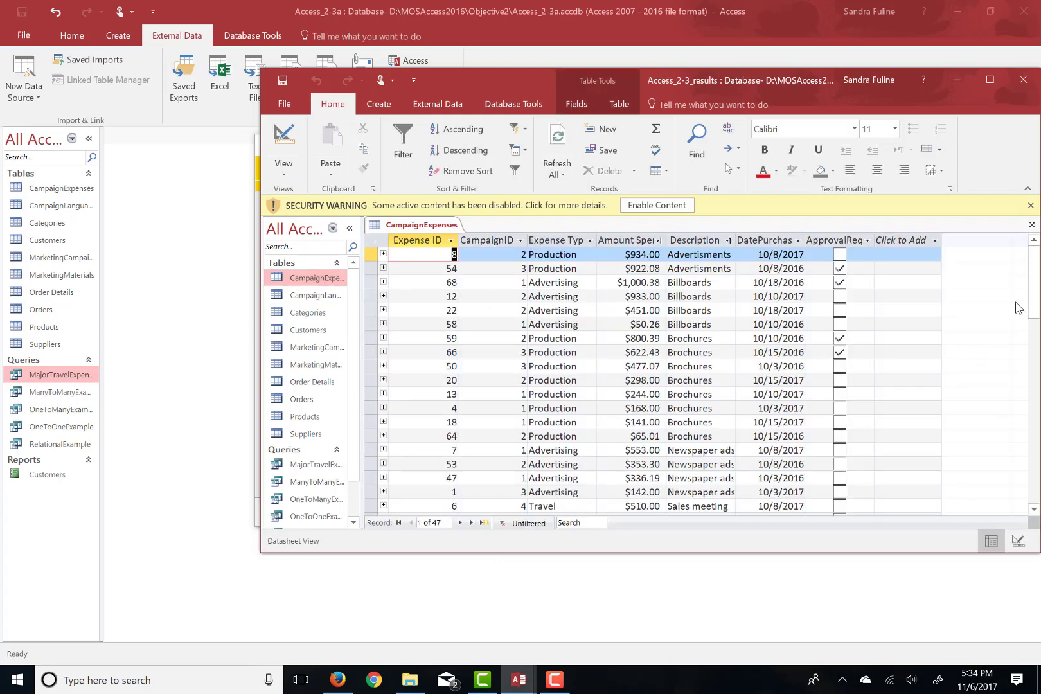
{"action": "left_click_drag", "start_coordinate": [1033, 295], "coordinate": [1033, 491]}
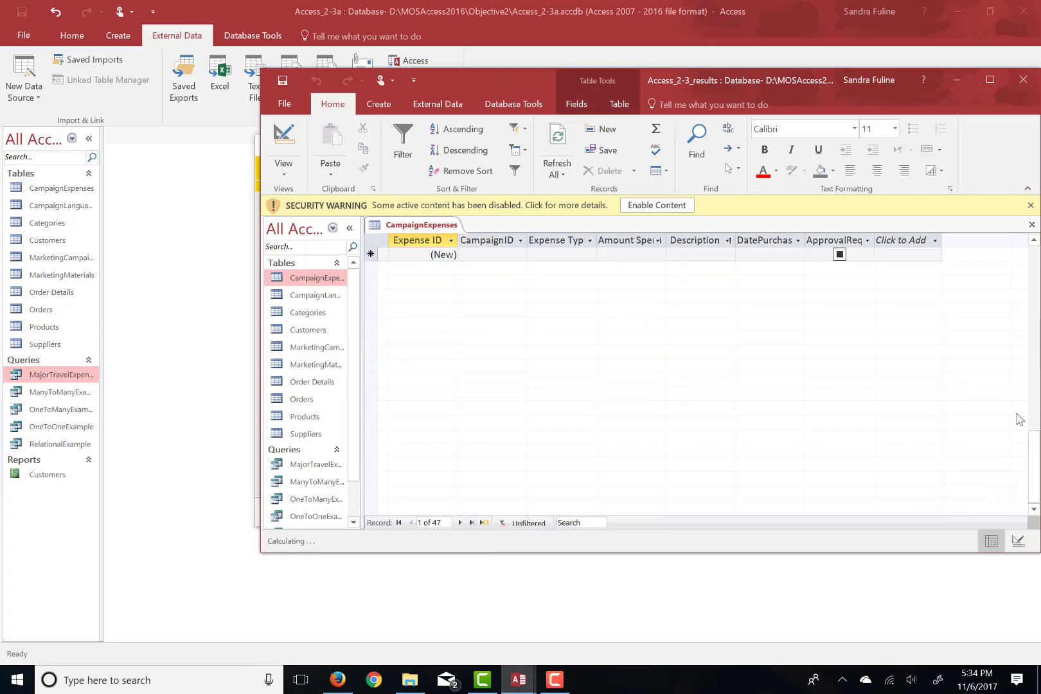
- Try to close the Access_2-3_results database while declining to empty the Clipboard, and minimize its window
{"action": "left_click", "coordinate": [1023, 79]}
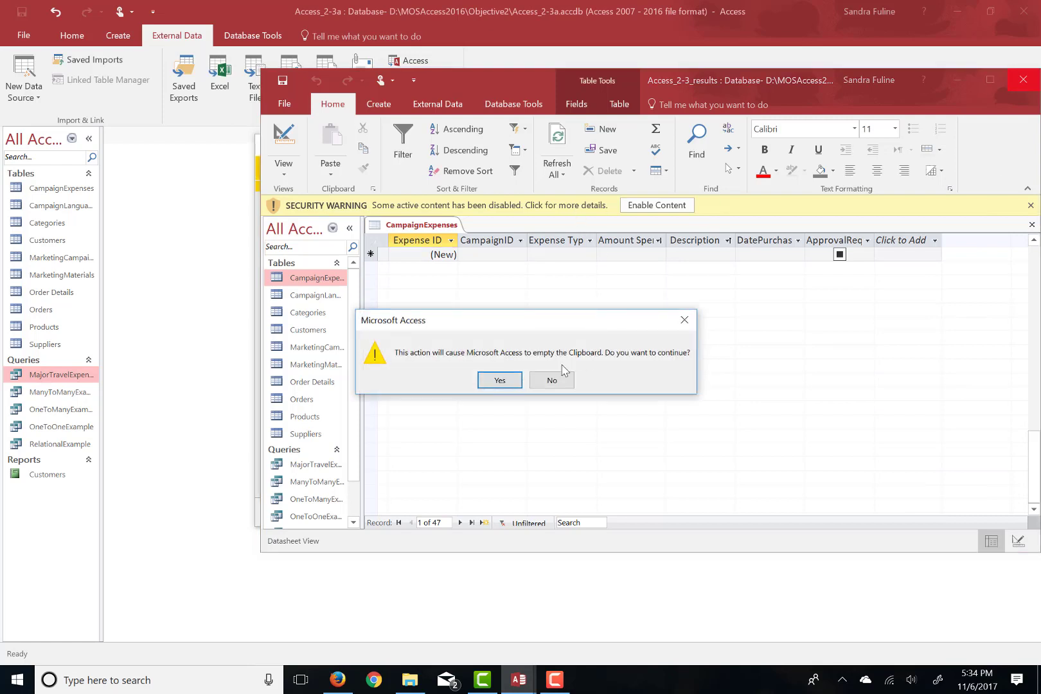
{"action": "left_click", "coordinate": [550, 380]}
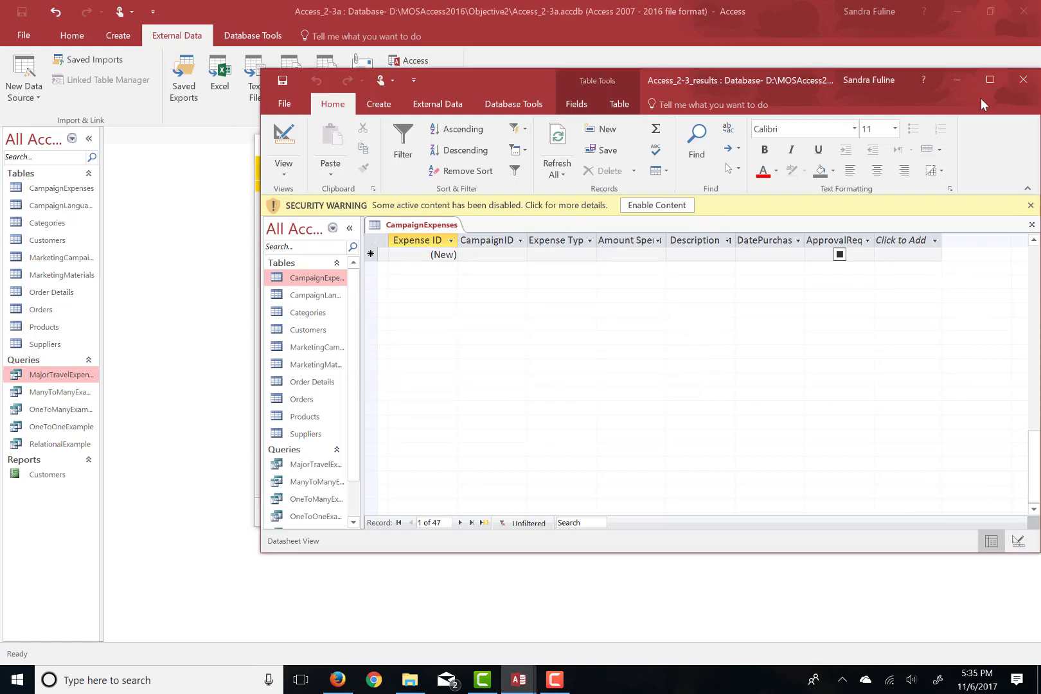
{"action": "left_click", "coordinate": [1024, 81]}
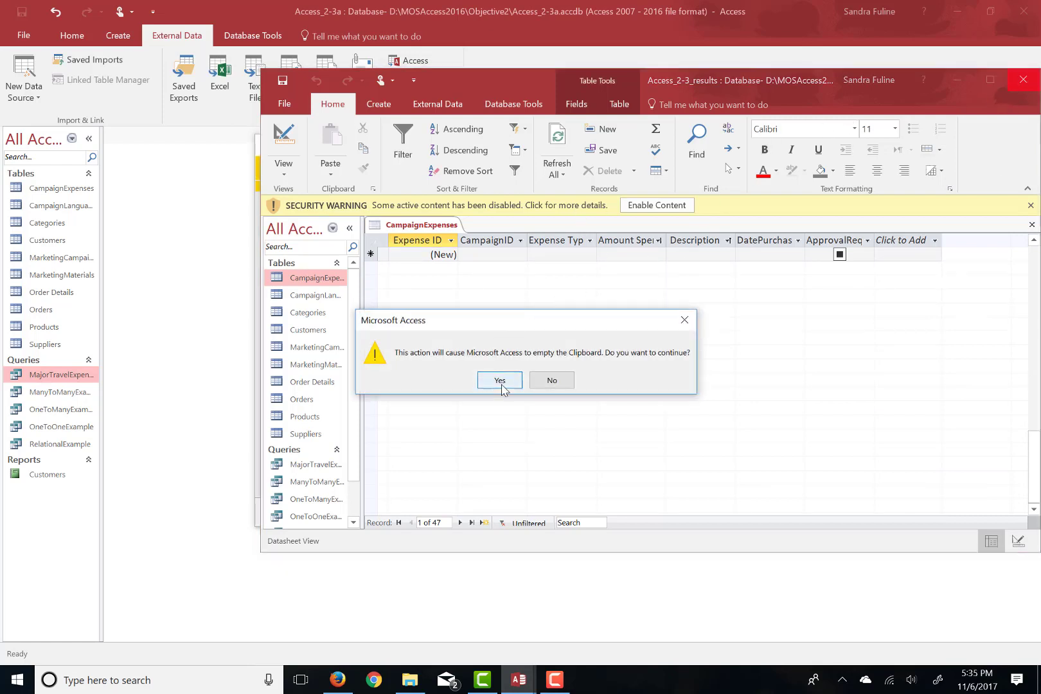
{"action": "left_click", "coordinate": [571, 379]}
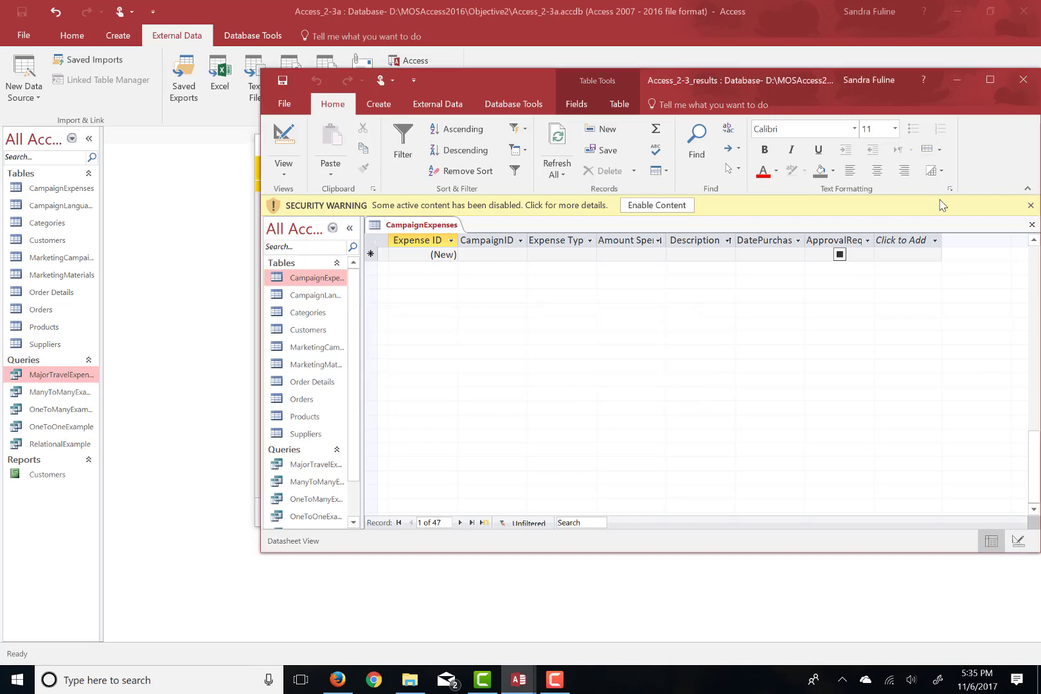
{"action": "left_click", "coordinate": [958, 84]}
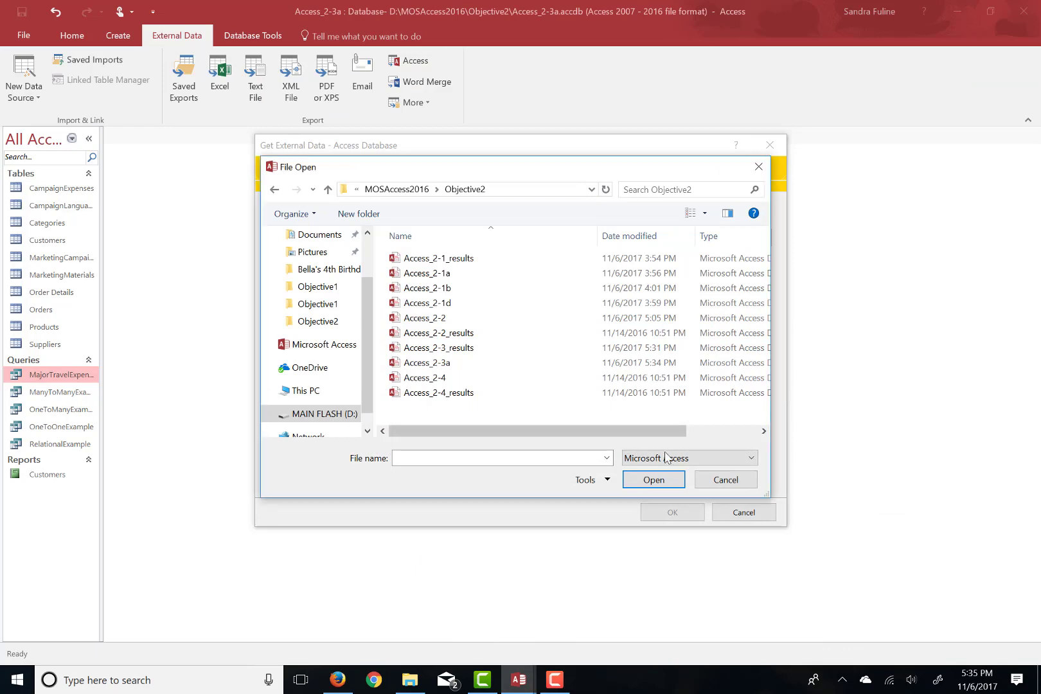
- Cancel the Access database import, then view the CampaignExpenses table in the Access_2-3a database and close it
{"action": "left_click", "coordinate": [727, 479]}
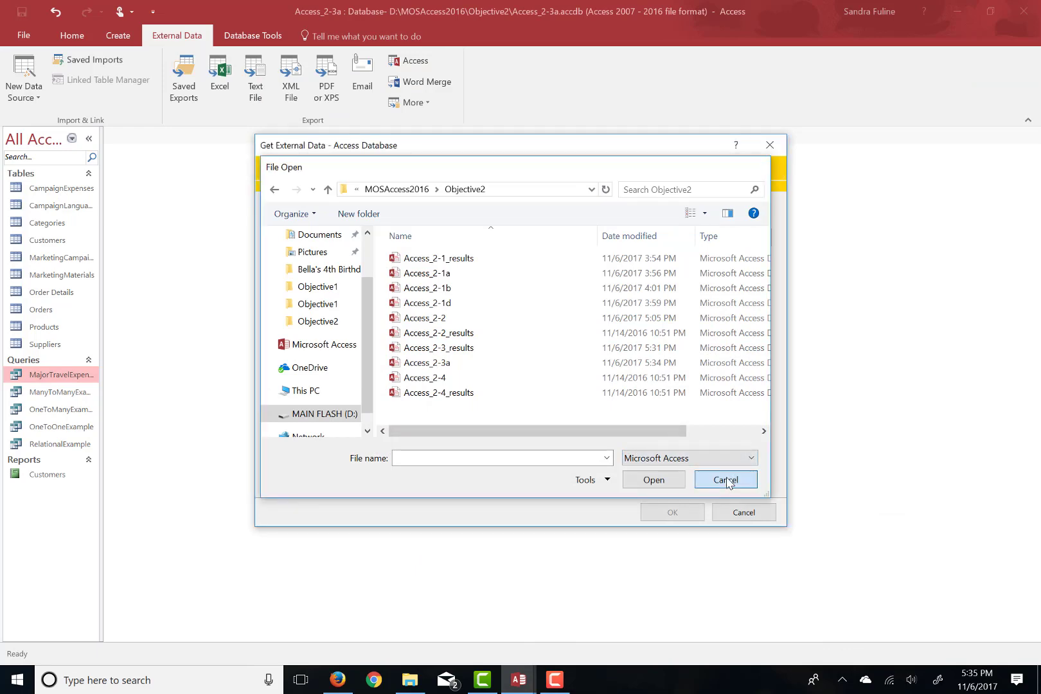
{"action": "left_click", "coordinate": [743, 512]}
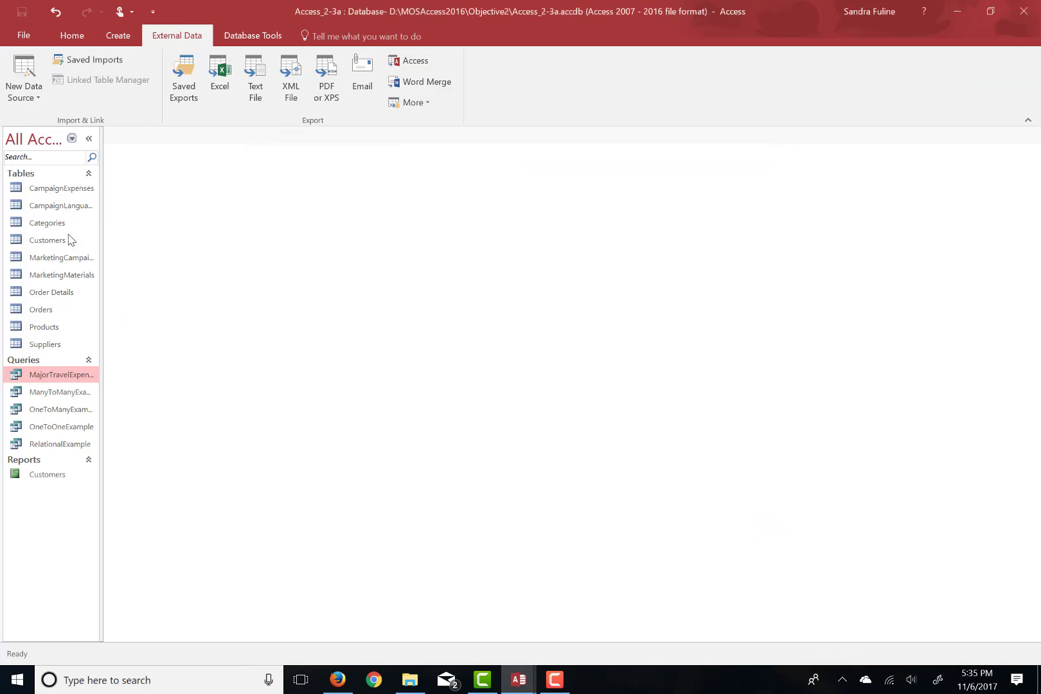
{"action": "double_click", "coordinate": [57, 187]}
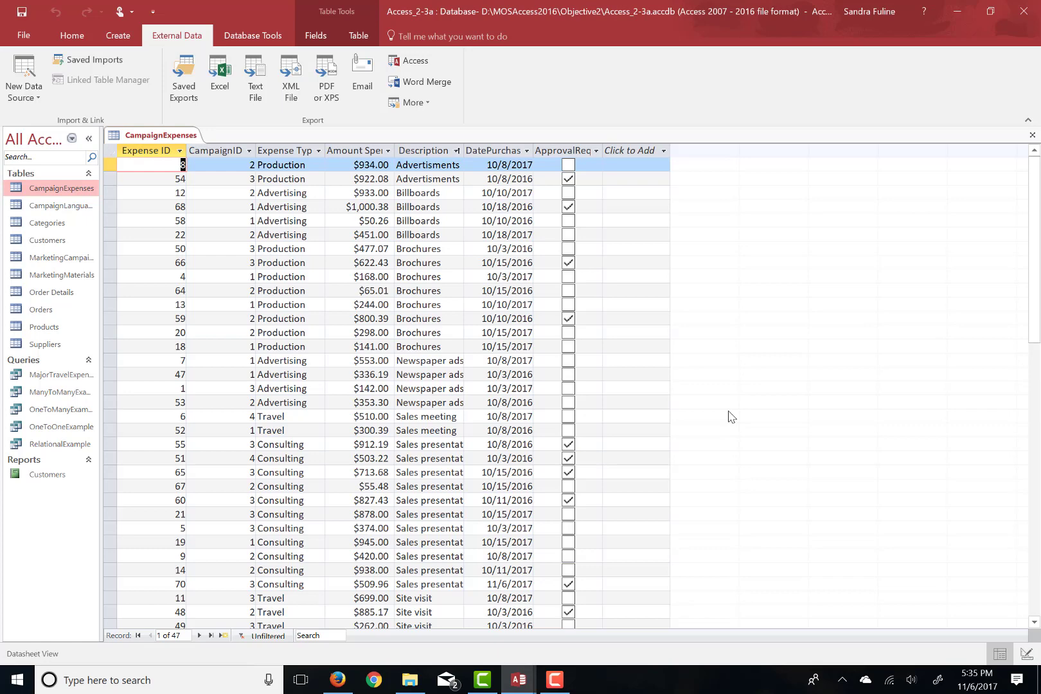
{"action": "left_click", "coordinate": [1032, 135]}
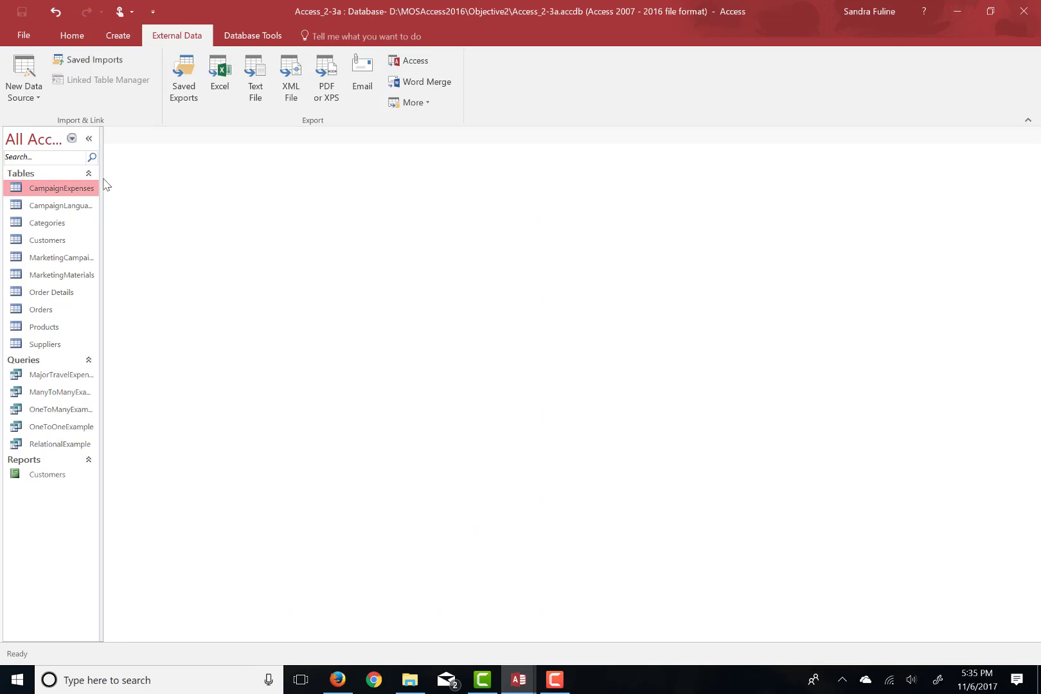
- Start an Excel spreadsheet import and choose the Access_2-3b workbook in the Objective2 folder as its source
{"action": "left_click", "coordinate": [23, 105]}
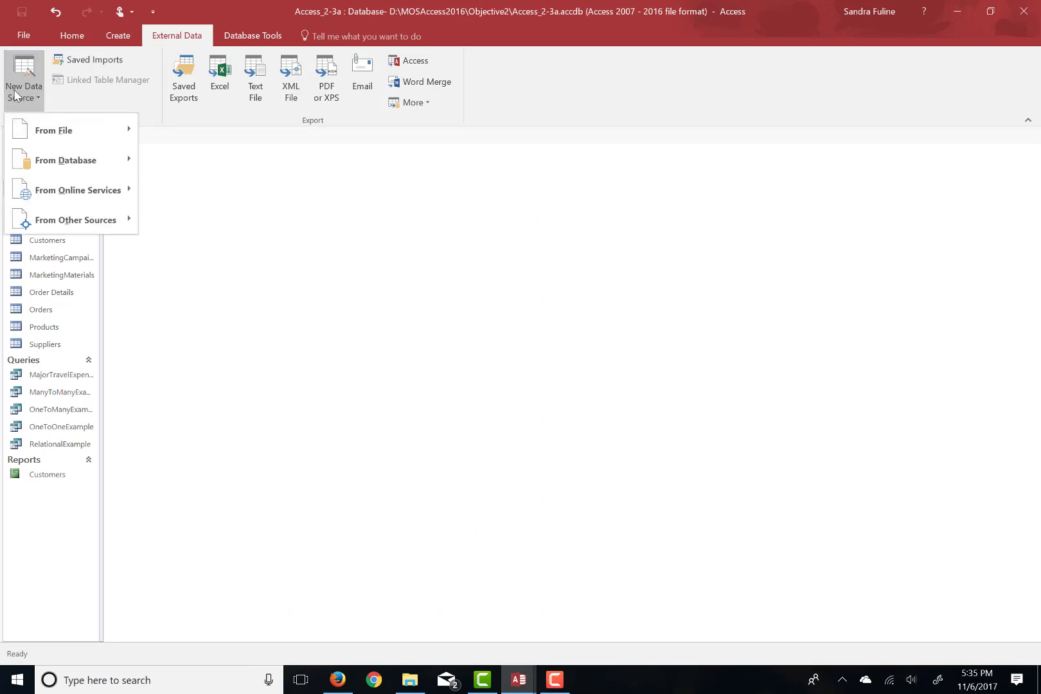
{"action": "mouse_move", "coordinate": [52, 137]}
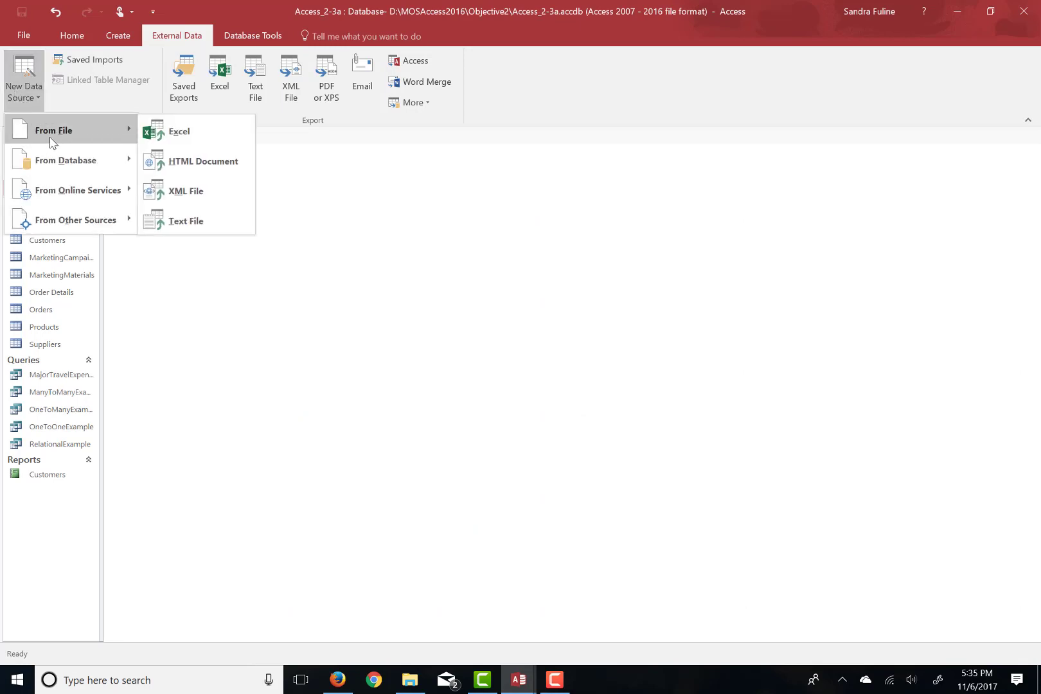
{"action": "left_click", "coordinate": [177, 131]}
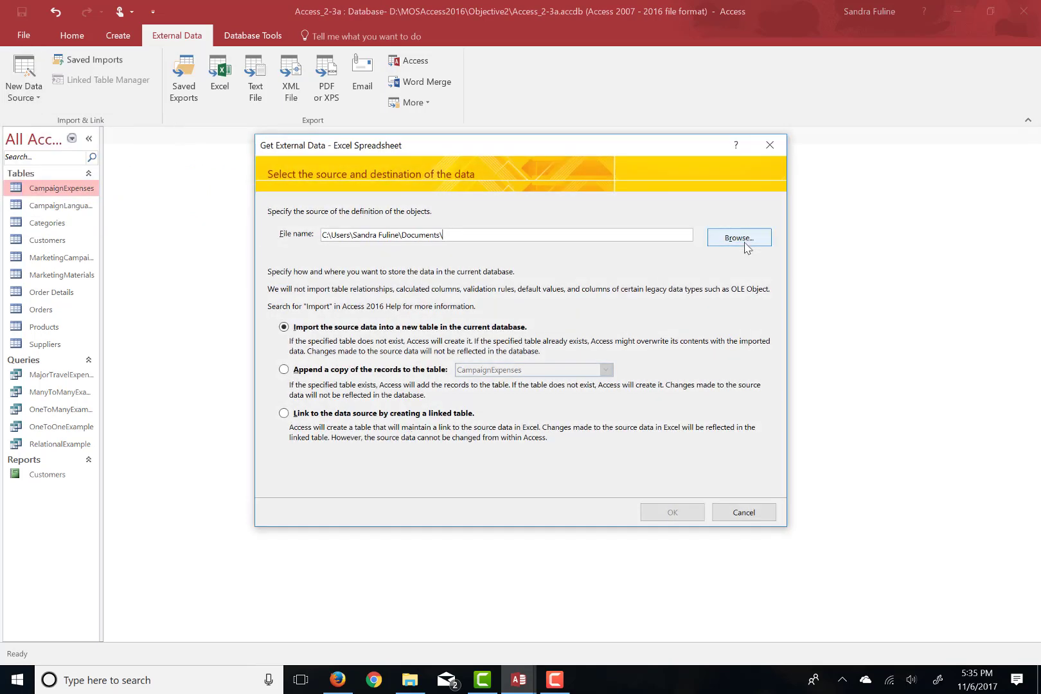
{"action": "left_click", "coordinate": [744, 243]}
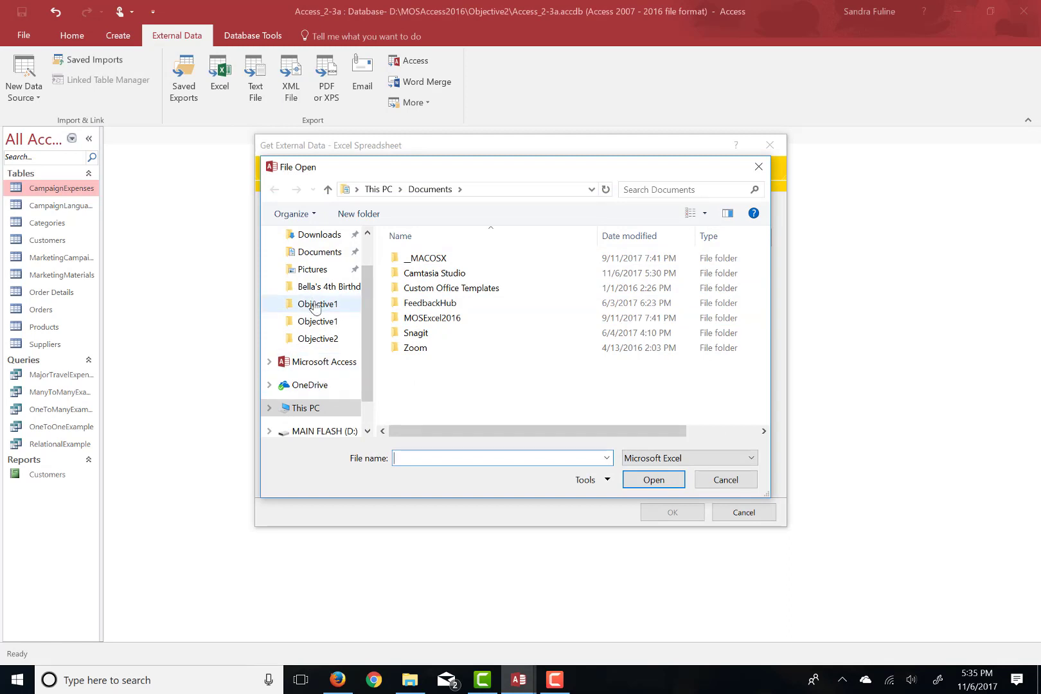
{"action": "left_click", "coordinate": [321, 339]}
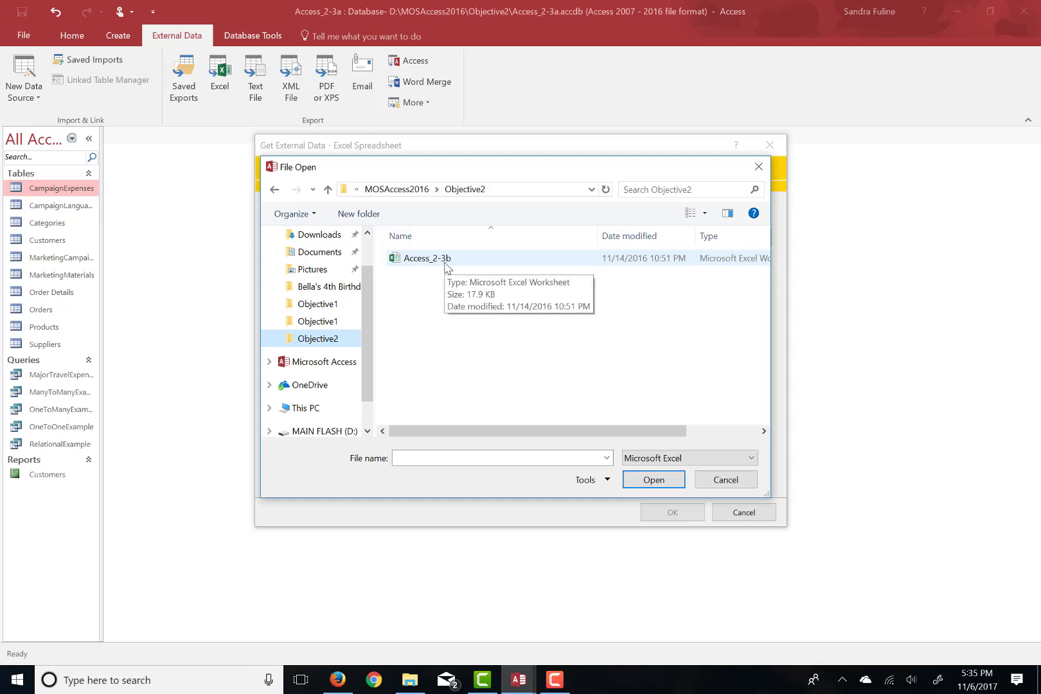
{"action": "double_click", "coordinate": [446, 263]}
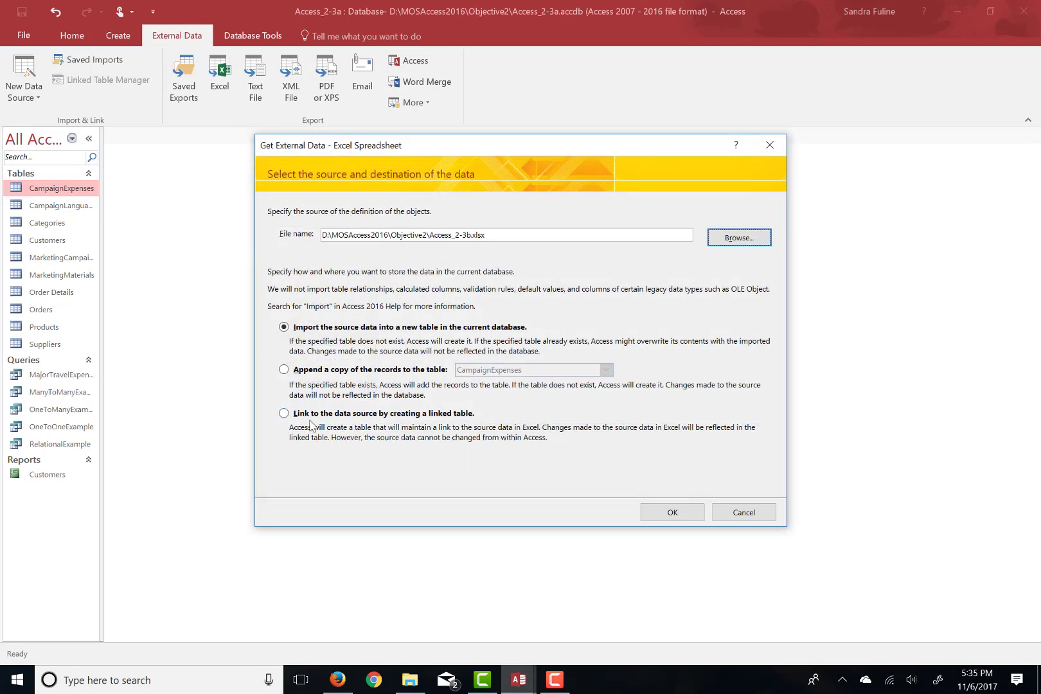
- Append the CampaignExpenses worksheet's records to the CampaignExpenses table, proceeding with the import anyway and leaving the import steps unsaved
{"action": "left_click", "coordinate": [284, 369]}
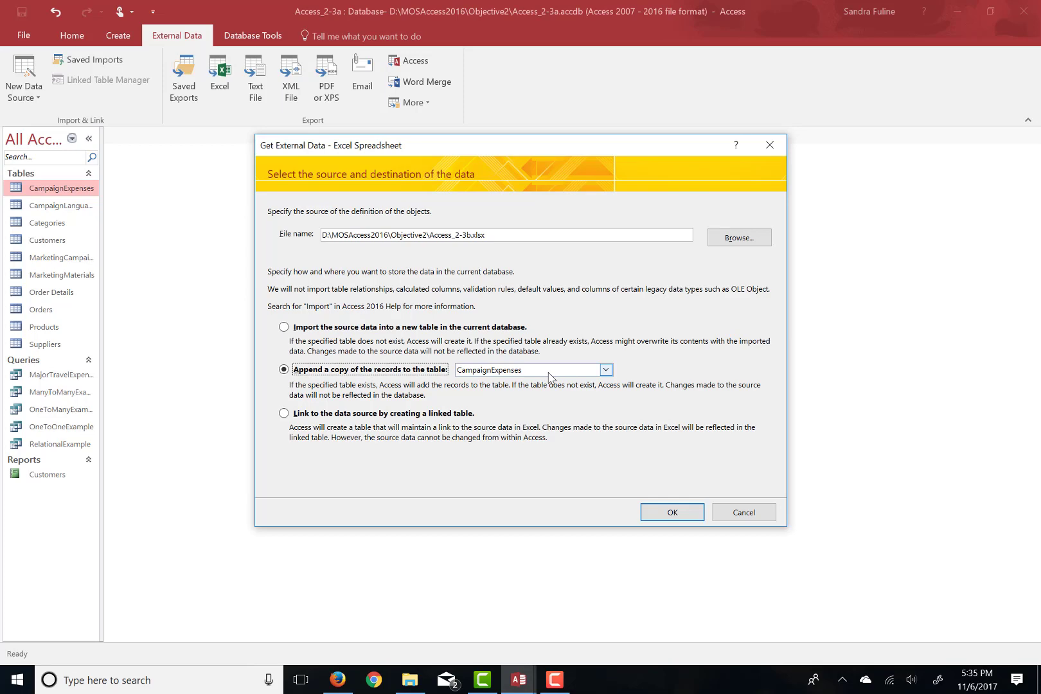
{"action": "left_click", "coordinate": [674, 517]}
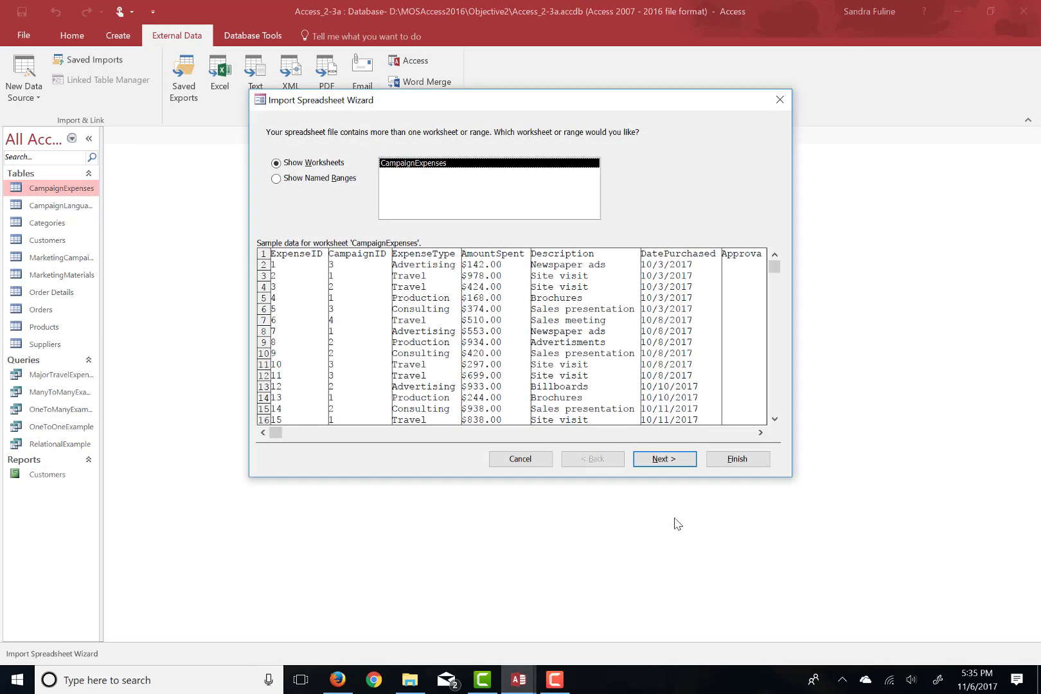
{"action": "left_click", "coordinate": [668, 465]}
{"action": "left_click", "coordinate": [669, 465]}
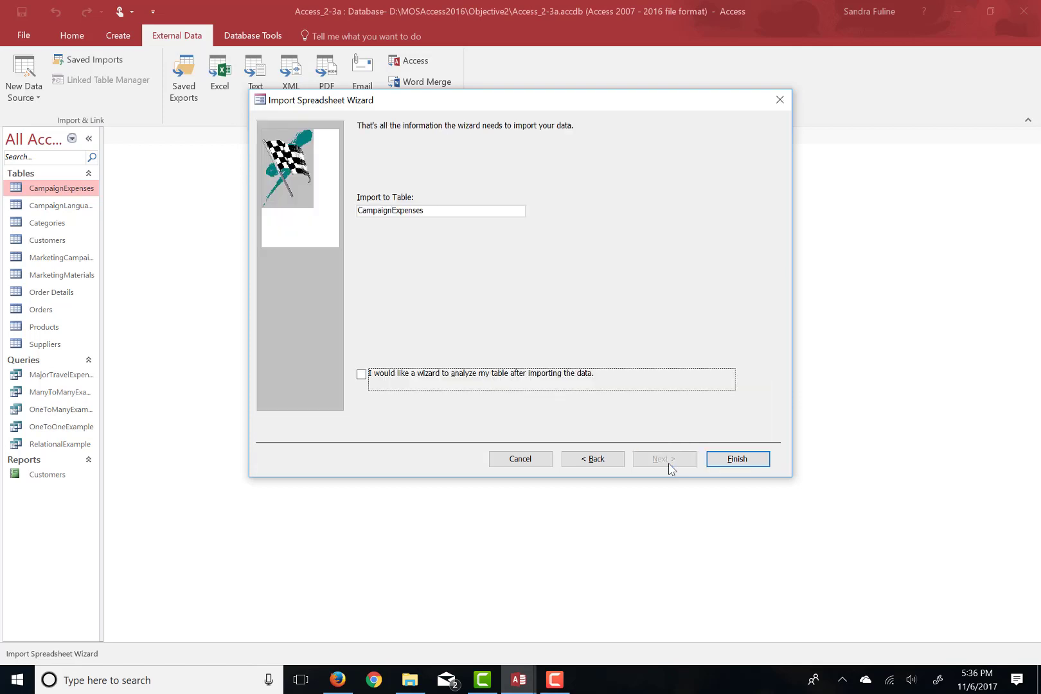
{"action": "left_click", "coordinate": [735, 463]}
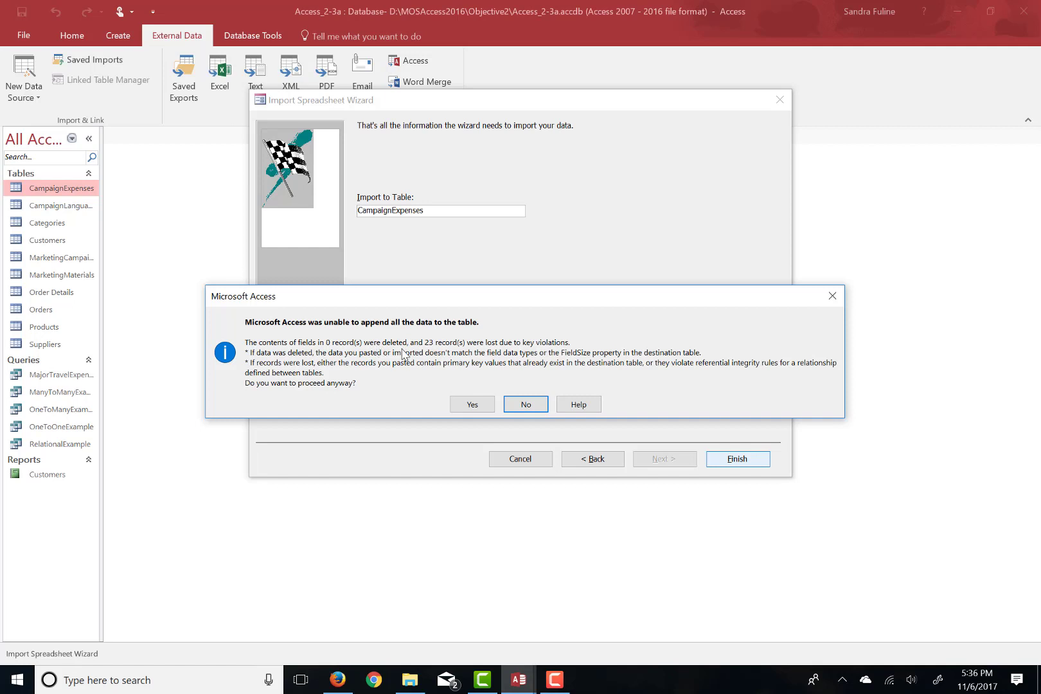
{"action": "left_click", "coordinate": [486, 408]}
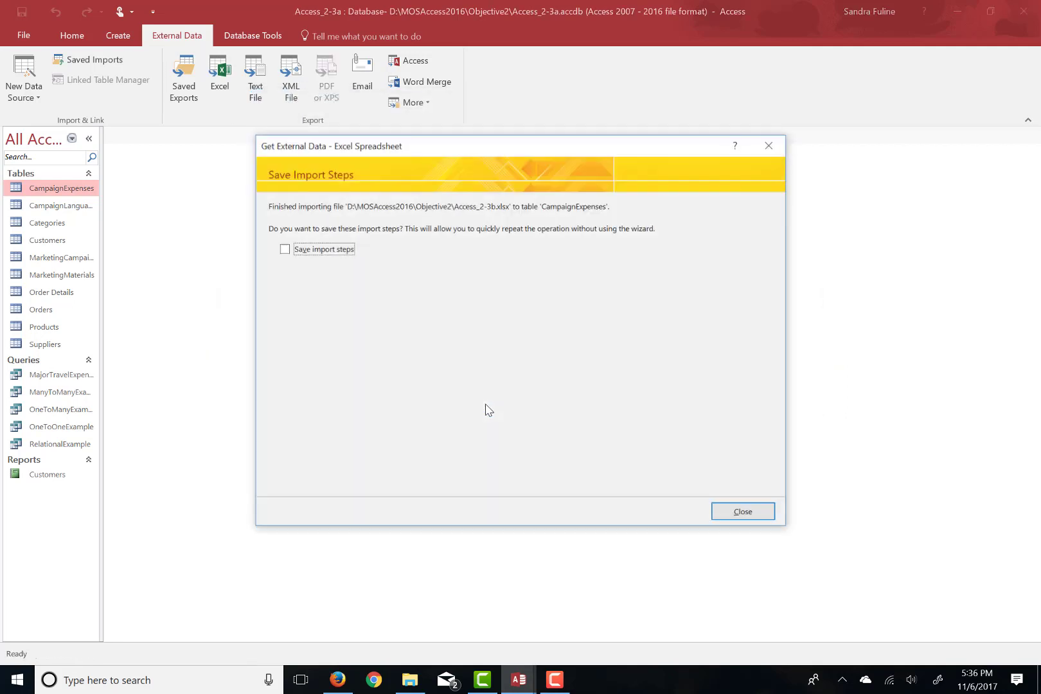
{"action": "left_click", "coordinate": [762, 512]}
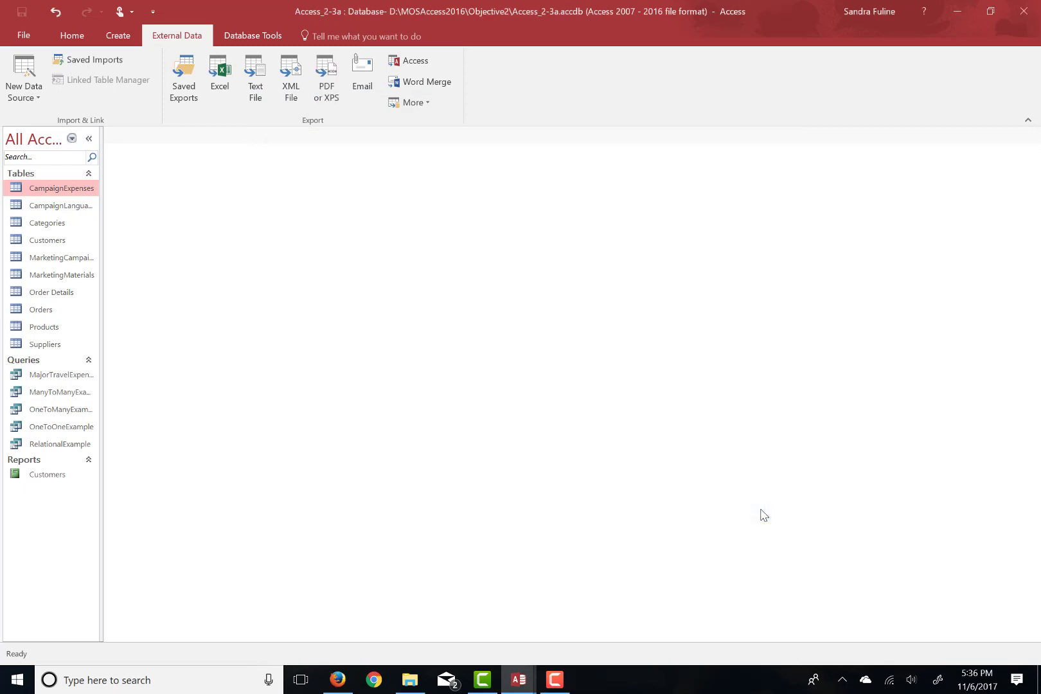
- Open the CampaignExpenses table to check its records after the import
{"action": "double_click", "coordinate": [64, 188]}
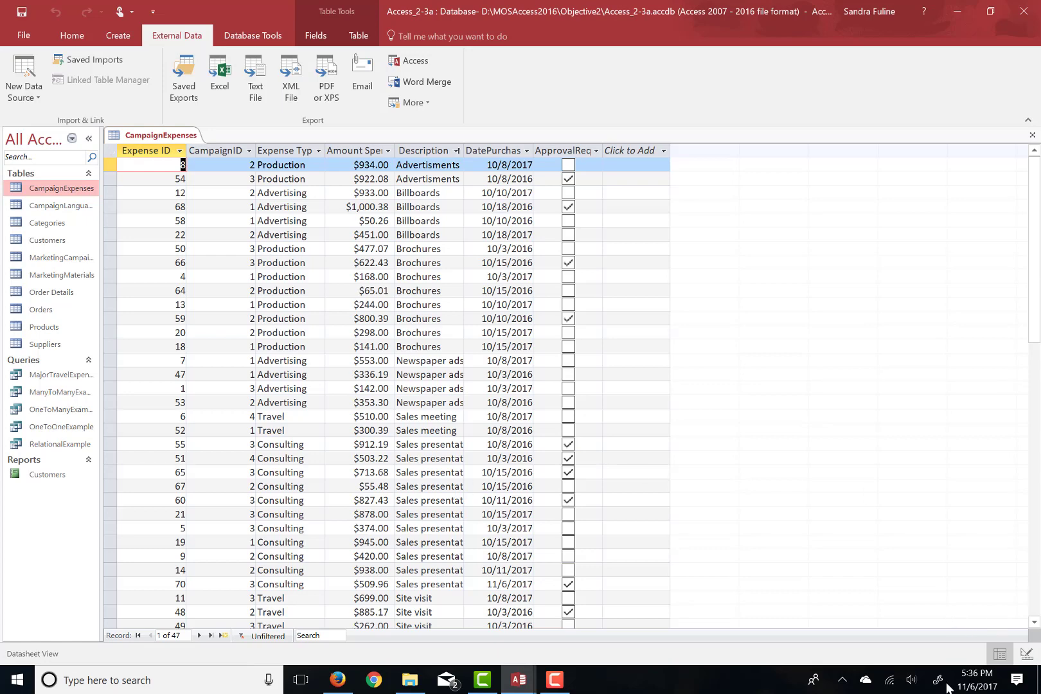
{"action": "left_click", "coordinate": [554, 679]}
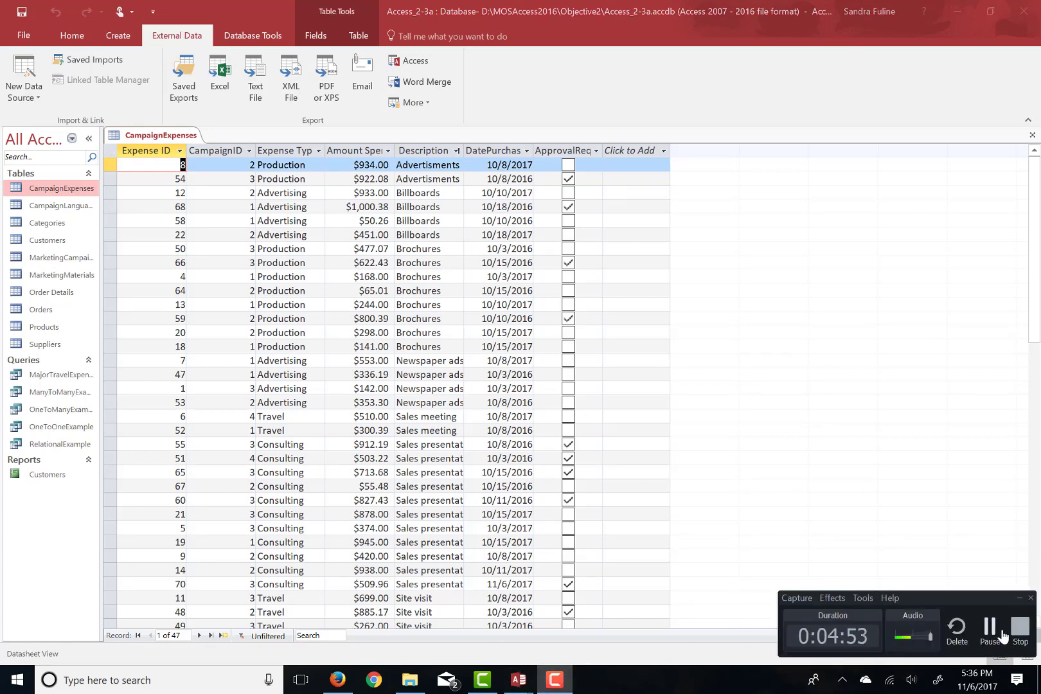